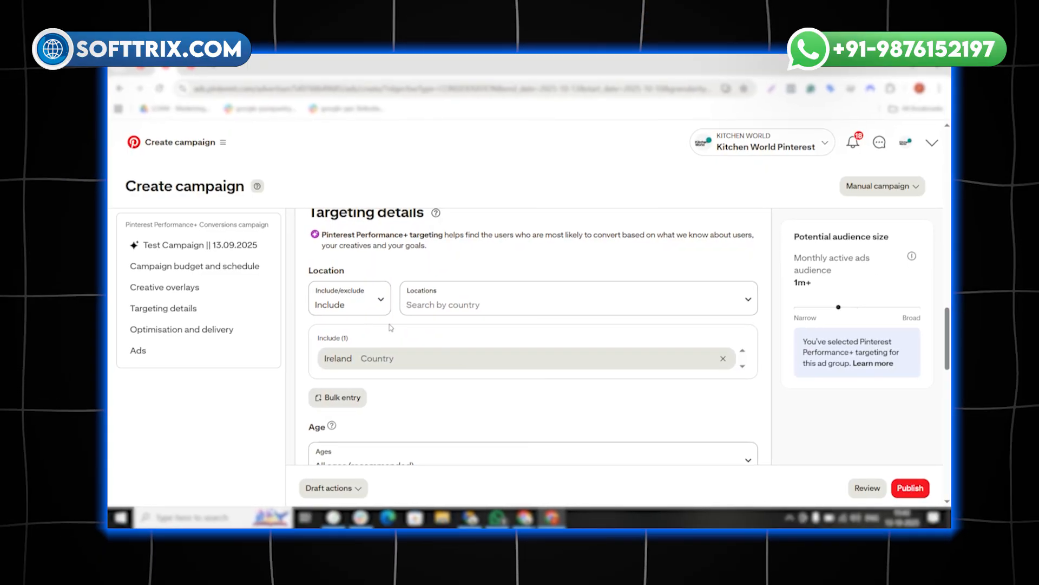
{"action": "scroll", "coordinate": [390, 328], "scroll_direction": "down", "scroll_amount": 3}
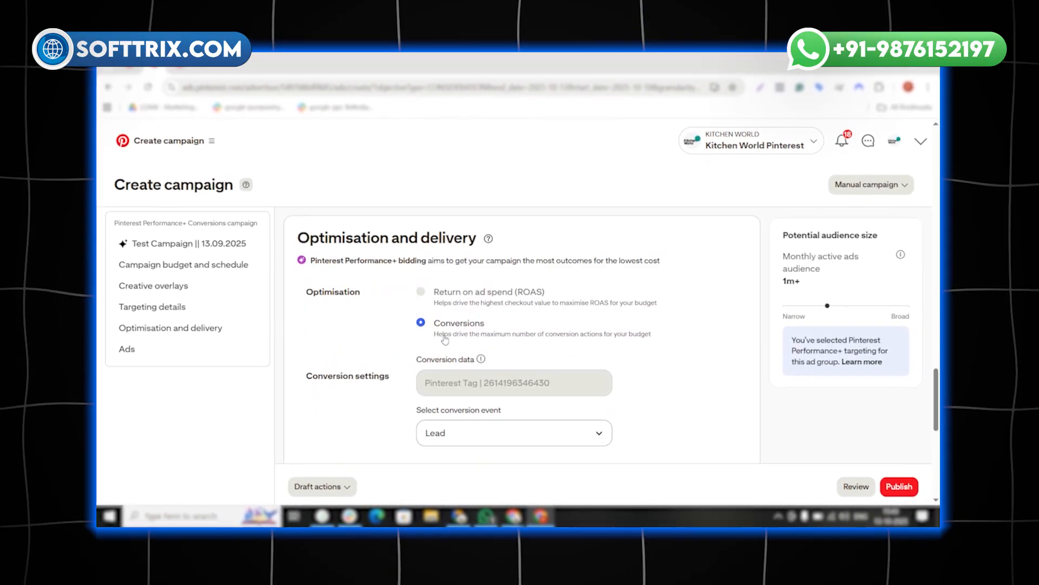
{"action": "scroll", "coordinate": [445, 339], "scroll_direction": "up", "scroll_amount": 5}
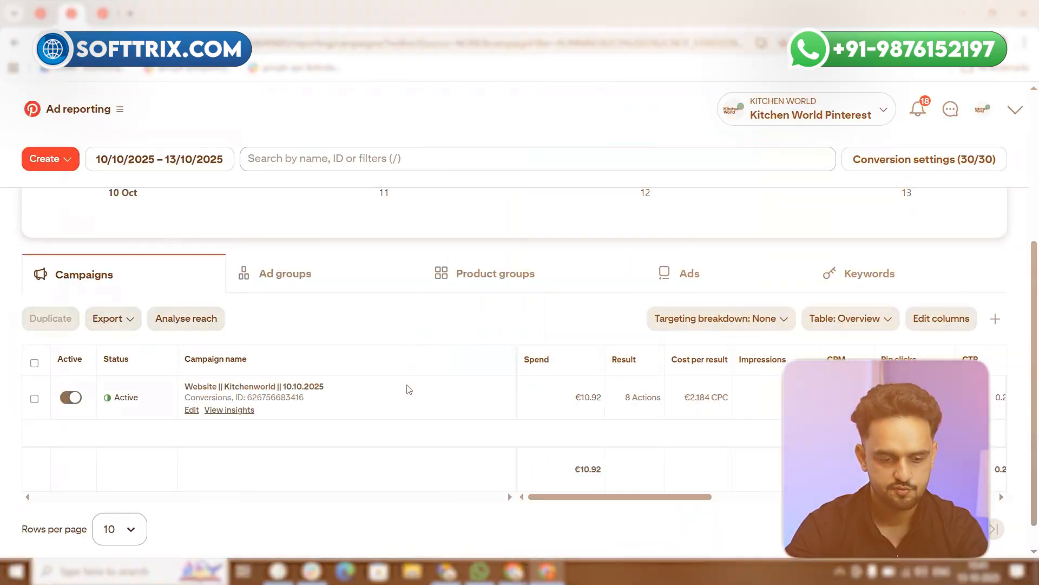
{"action": "scroll", "coordinate": [408, 390], "scroll_direction": "up", "scroll_amount": 4}
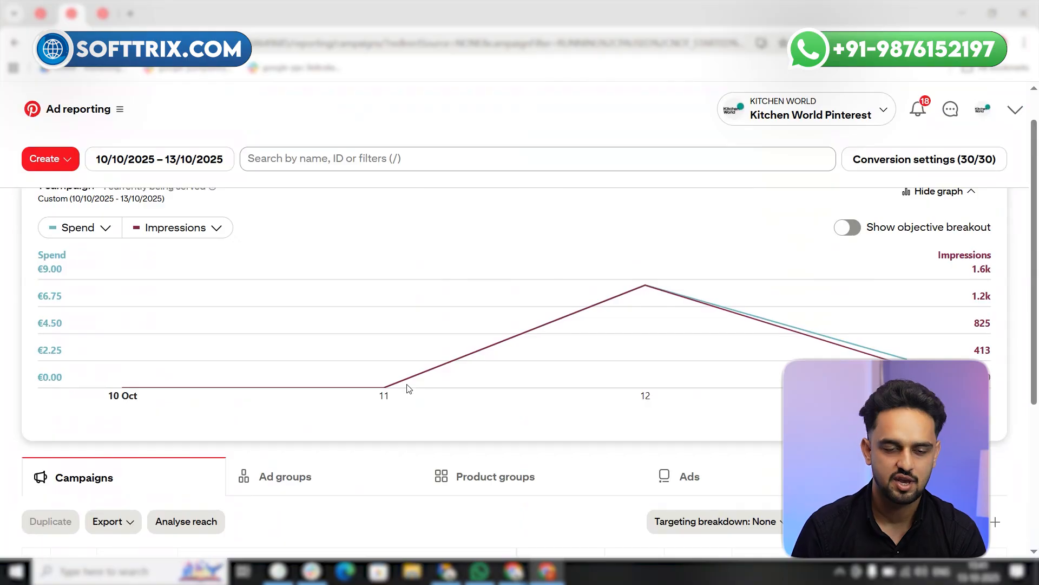
{"action": "scroll", "coordinate": [319, 317], "scroll_direction": "down", "scroll_amount": 2}
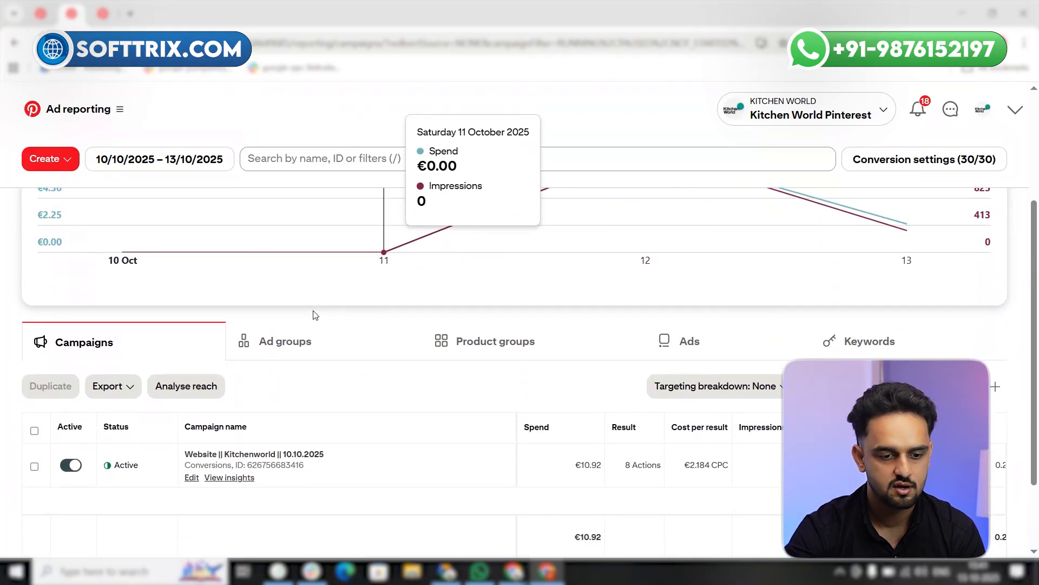
Open the Conversions management page in a new browser tab, make it the first tab and close the old first tab
{"action": "left_click", "coordinate": [125, 118]}
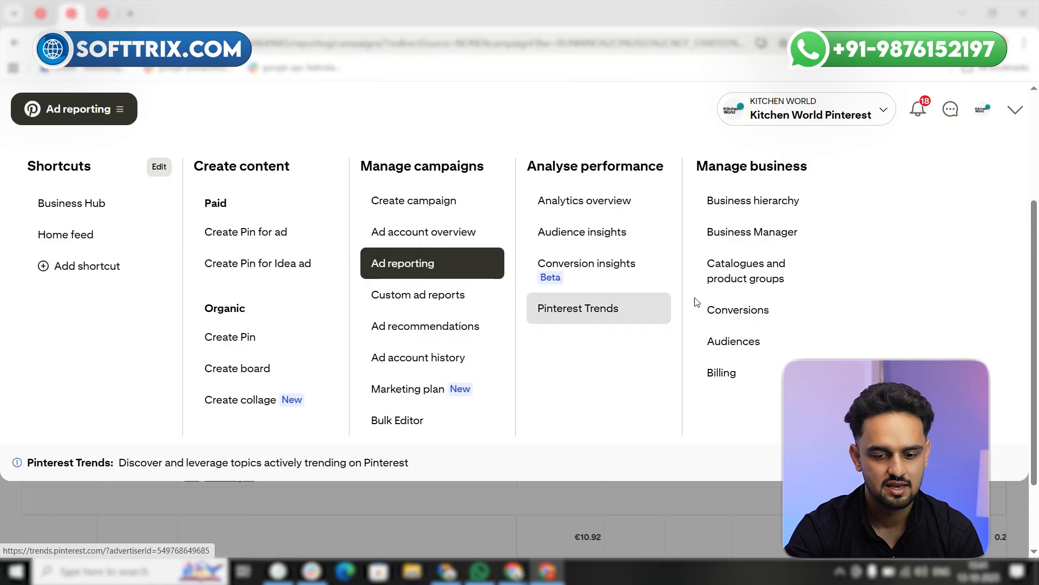
{"action": "middle_click", "coordinate": [737, 308]}
{"action": "right_click", "coordinate": [169, 6]}
{"action": "left_click", "coordinate": [195, 142]}
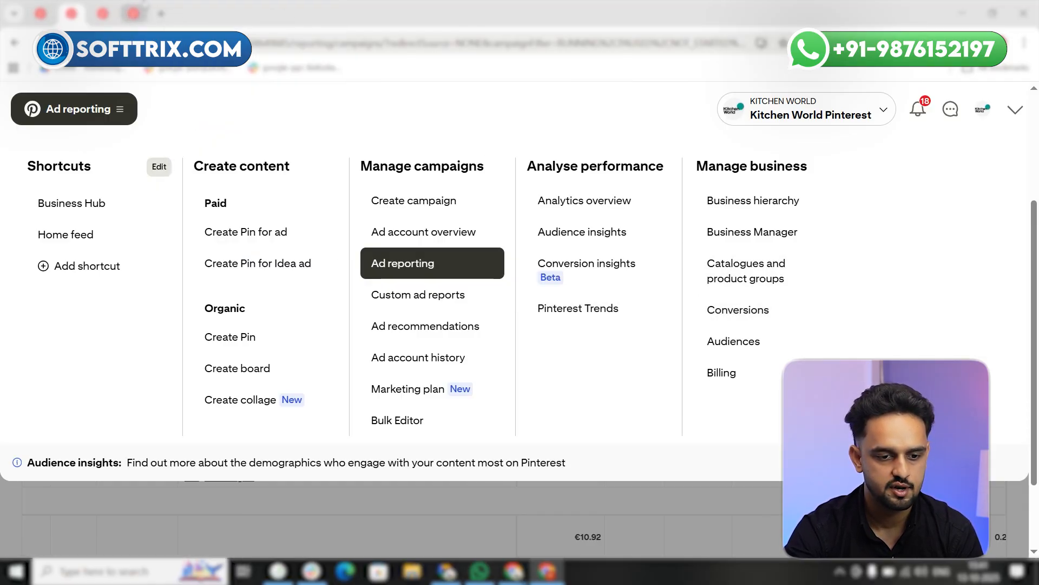
{"action": "left_click_drag", "start_coordinate": [140, 14], "coordinate": [79, 16]}
{"action": "left_click", "coordinate": [38, 22]}
{"action": "key", "text": "ctrl+w"}
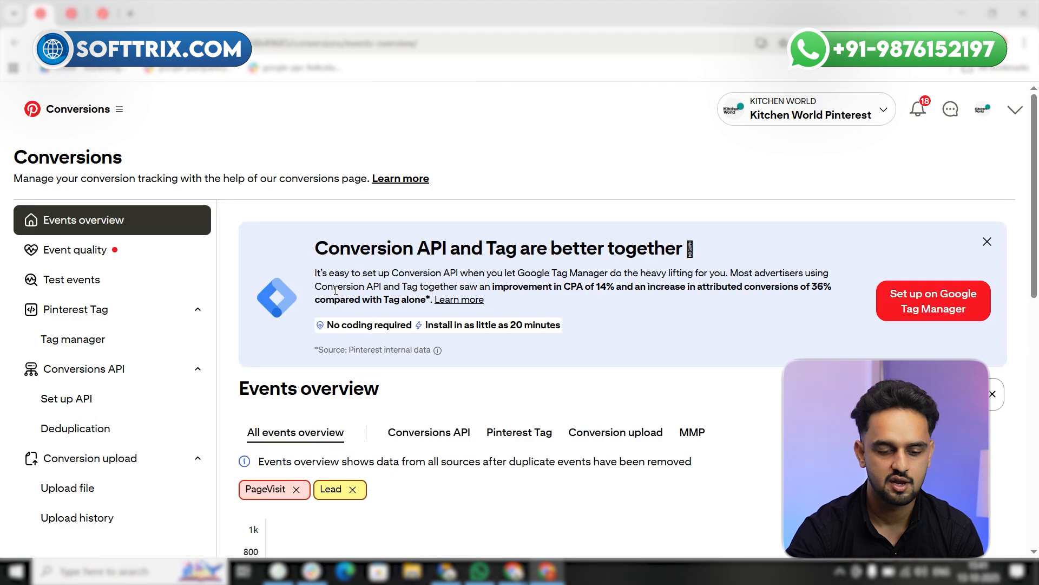
Review the Events overview graph and the Events activity table for the PageVisit and Lead events
{"action": "scroll", "coordinate": [335, 290], "scroll_direction": "down", "scroll_amount": 4}
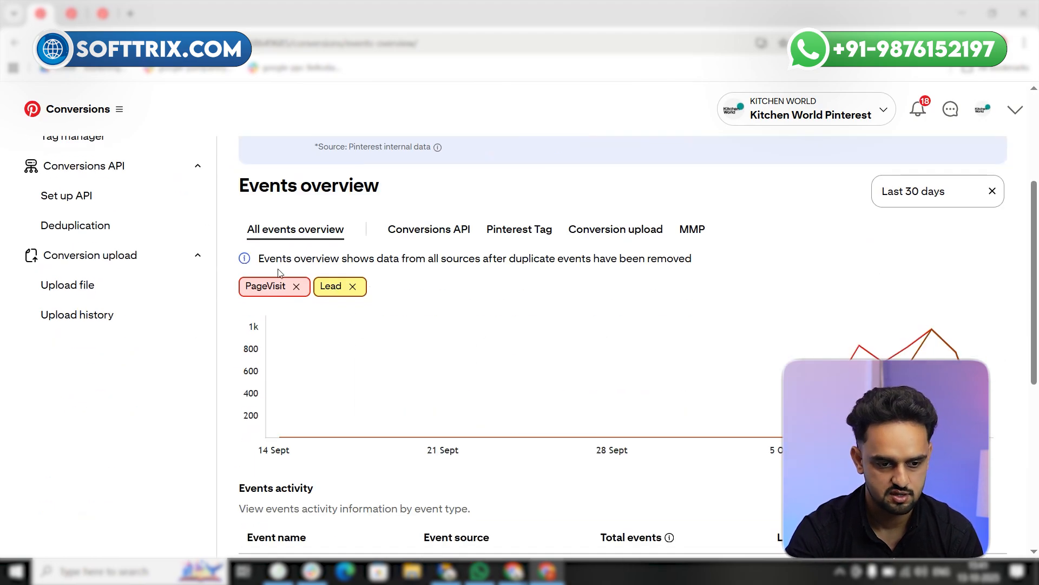
{"action": "scroll", "coordinate": [279, 272], "scroll_direction": "up", "scroll_amount": 1}
{"action": "scroll", "coordinate": [327, 362], "scroll_direction": "down", "scroll_amount": 1}
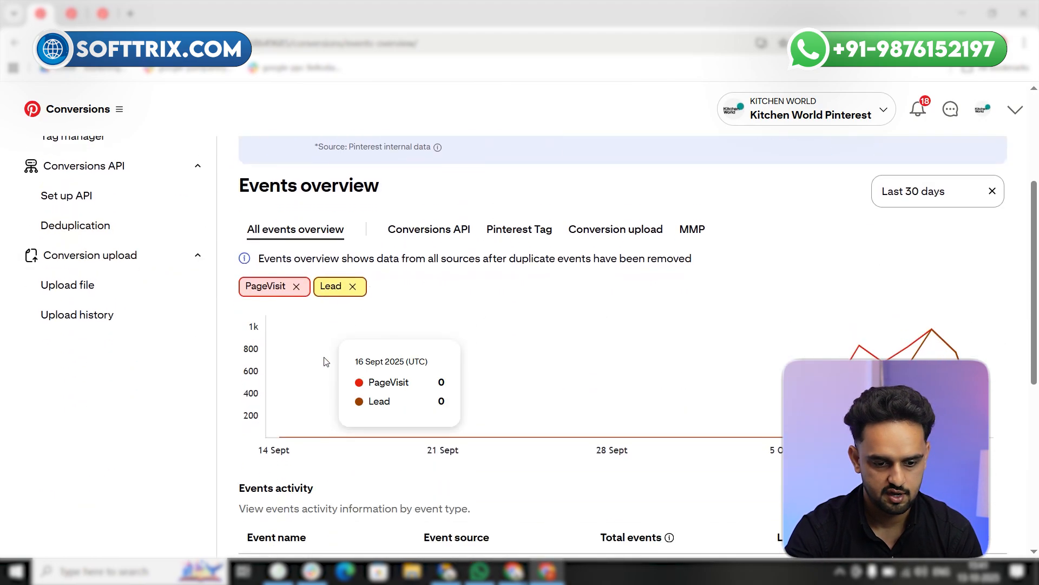
{"action": "scroll", "coordinate": [326, 361], "scroll_direction": "down", "scroll_amount": 6}
{"action": "scroll", "coordinate": [293, 371], "scroll_direction": "up", "scroll_amount": 2}
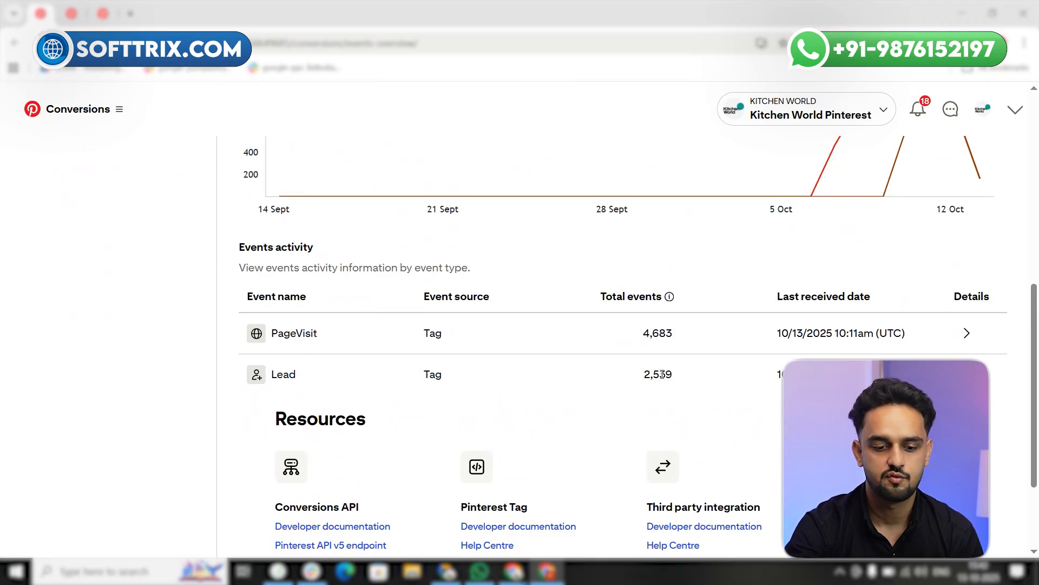
{"action": "scroll", "coordinate": [517, 366], "scroll_direction": "up", "scroll_amount": 10}
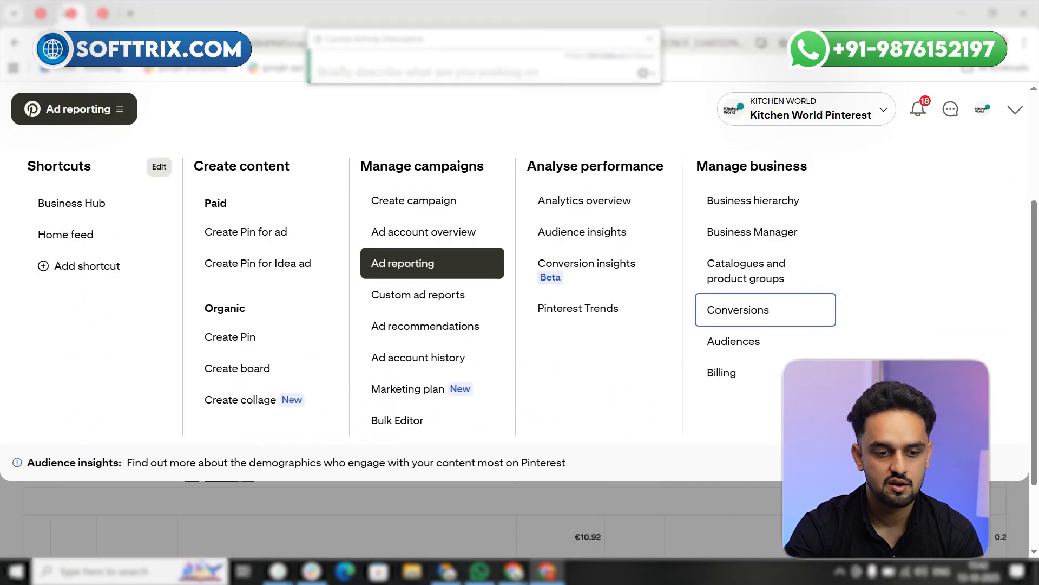
Return to the ad reporting page and start creating a new campaign
{"action": "left_click", "coordinate": [309, 515]}
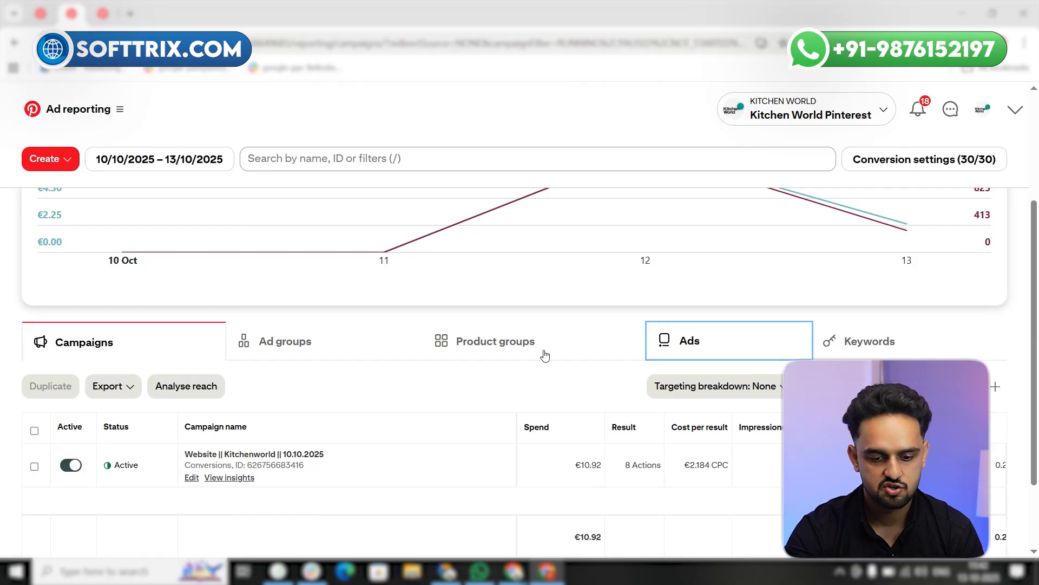
{"action": "scroll", "coordinate": [327, 422], "scroll_direction": "down", "scroll_amount": 2}
{"action": "scroll", "coordinate": [256, 448], "scroll_direction": "down", "scroll_amount": 1}
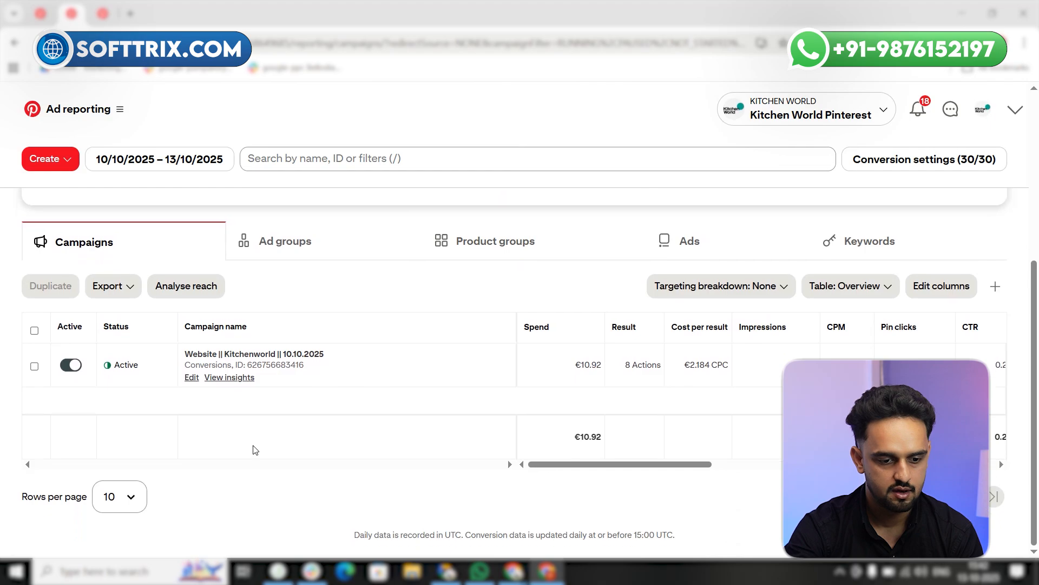
{"action": "scroll", "coordinate": [213, 427], "scroll_direction": "up", "scroll_amount": 4}
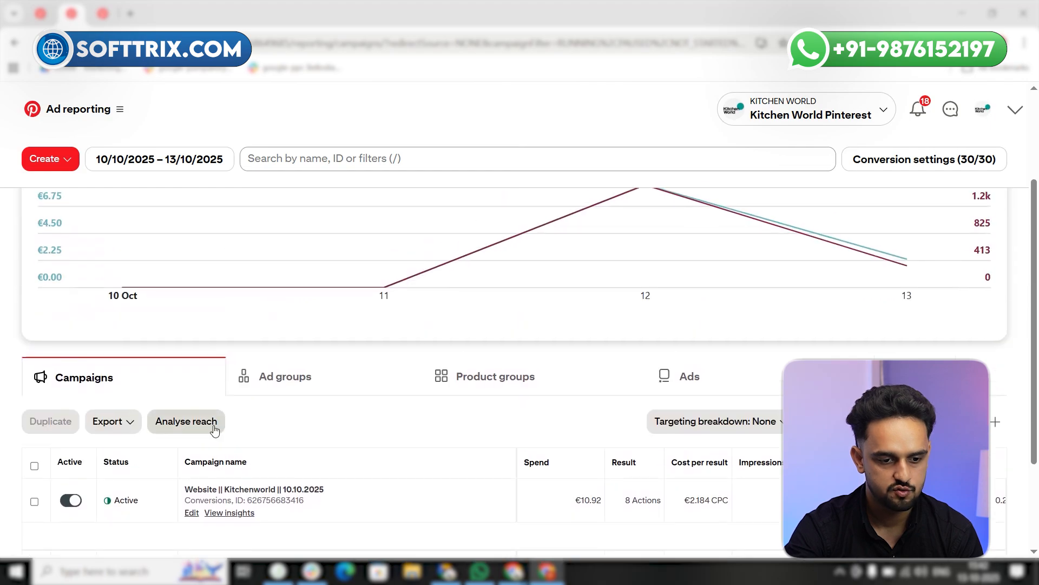
{"action": "left_click", "coordinate": [51, 166]}
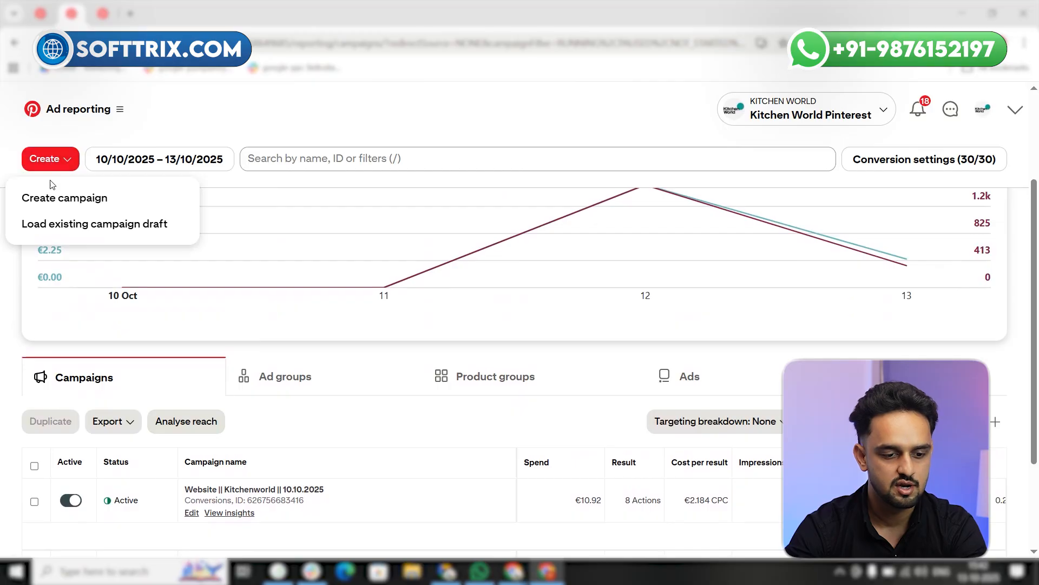
{"action": "left_click", "coordinate": [75, 208]}
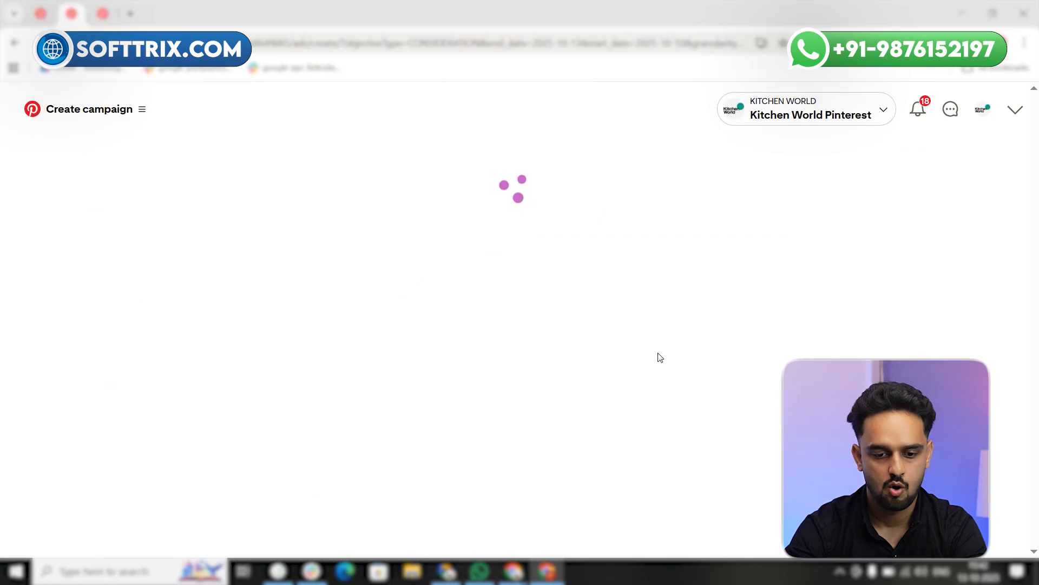
Choose Conversions as the campaign objective
{"action": "scroll", "coordinate": [660, 358], "scroll_direction": "down", "scroll_amount": 2}
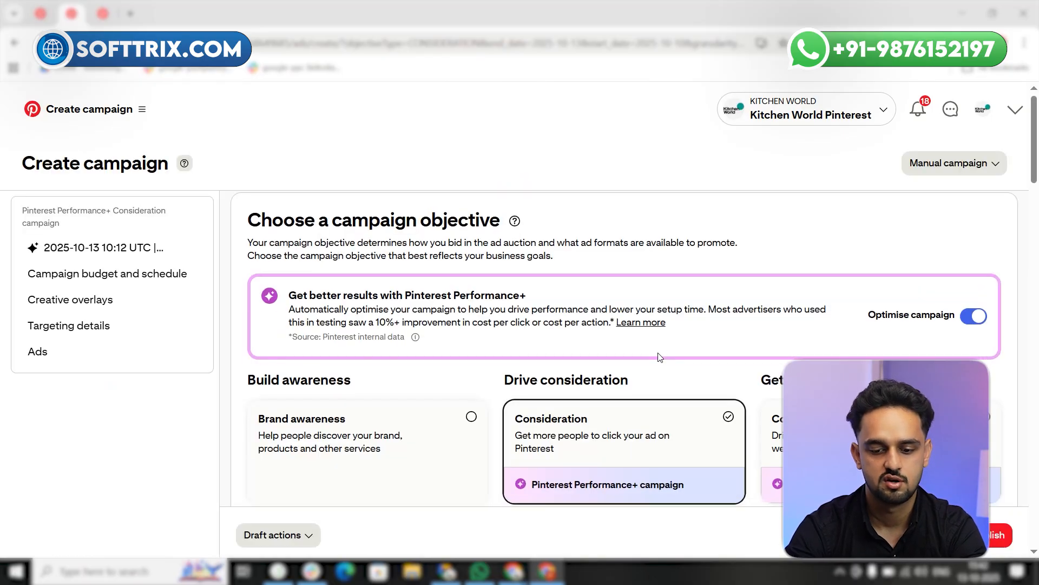
{"action": "scroll", "coordinate": [660, 358], "scroll_direction": "up", "scroll_amount": 1}
{"action": "scroll", "coordinate": [660, 358], "scroll_direction": "down", "scroll_amount": 1}
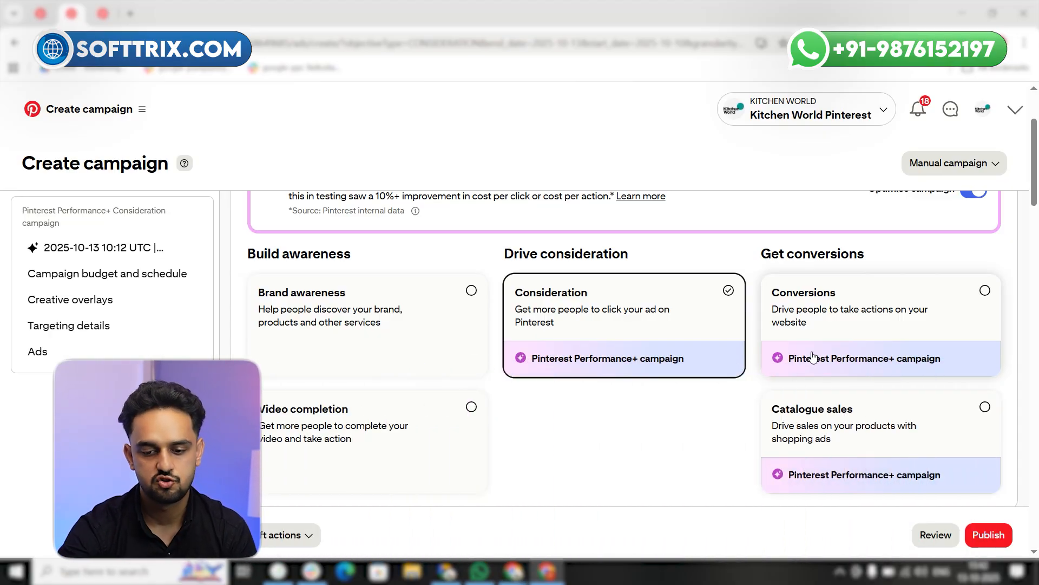
{"action": "left_click", "coordinate": [835, 344]}
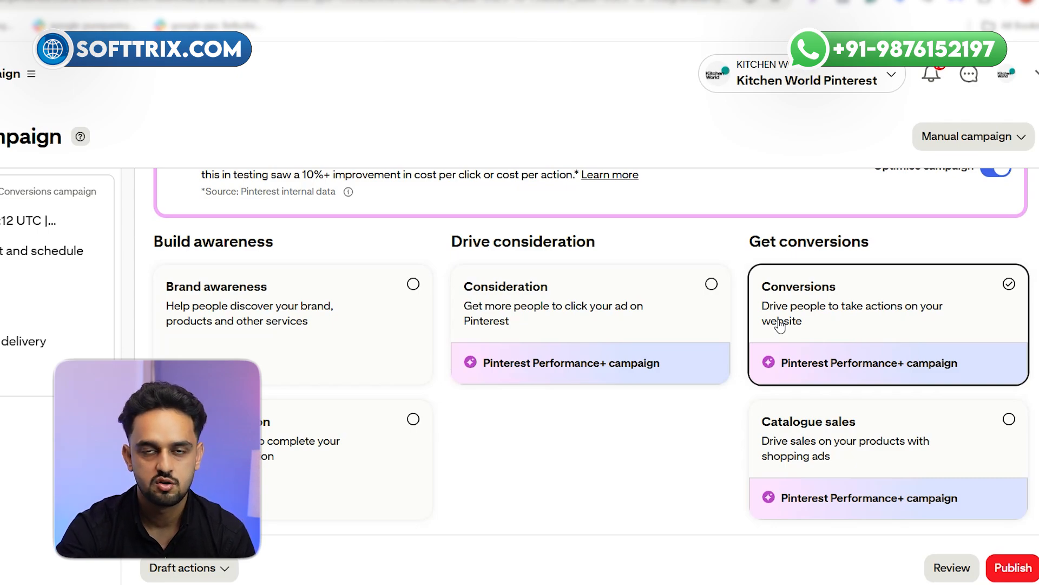
Replace the default campaign name with "Test Campaign || 13.09.2025"
{"action": "scroll", "coordinate": [493, 331], "scroll_direction": "down", "scroll_amount": 7}
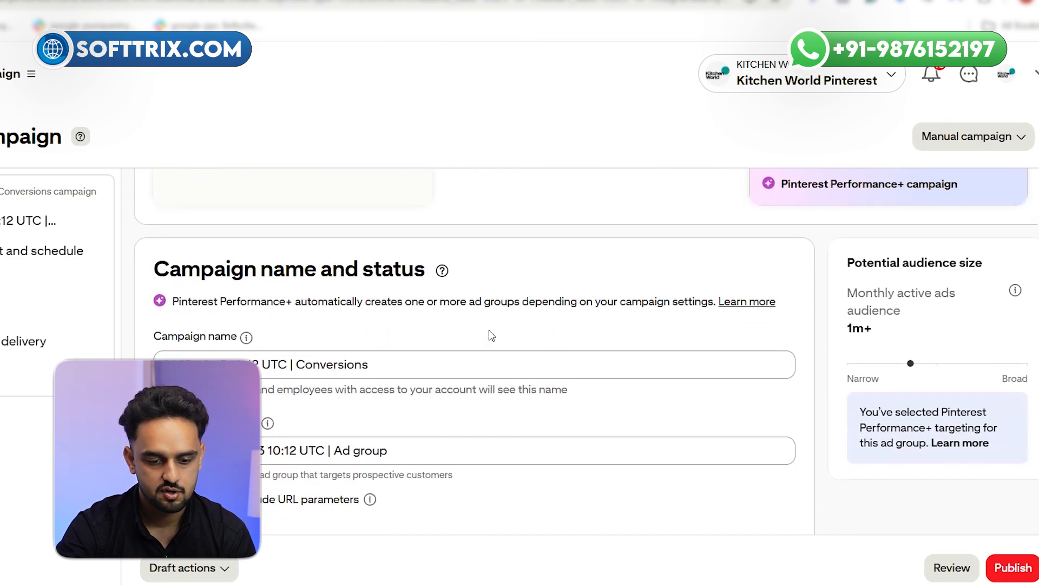
{"action": "left_click", "coordinate": [263, 290]}
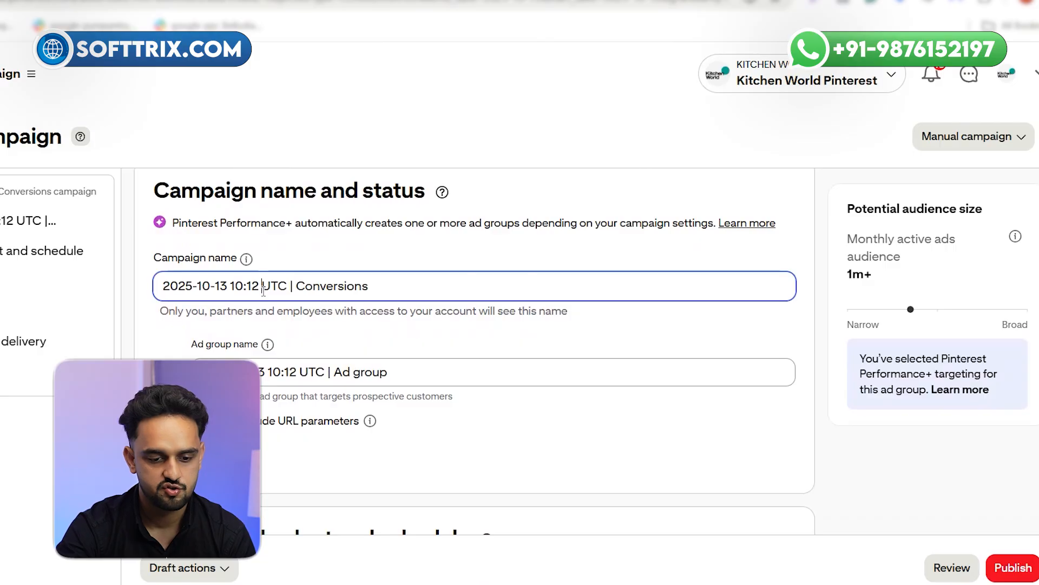
{"action": "key", "text": "ctrl+a"}
{"action": "type", "text": "Test "}
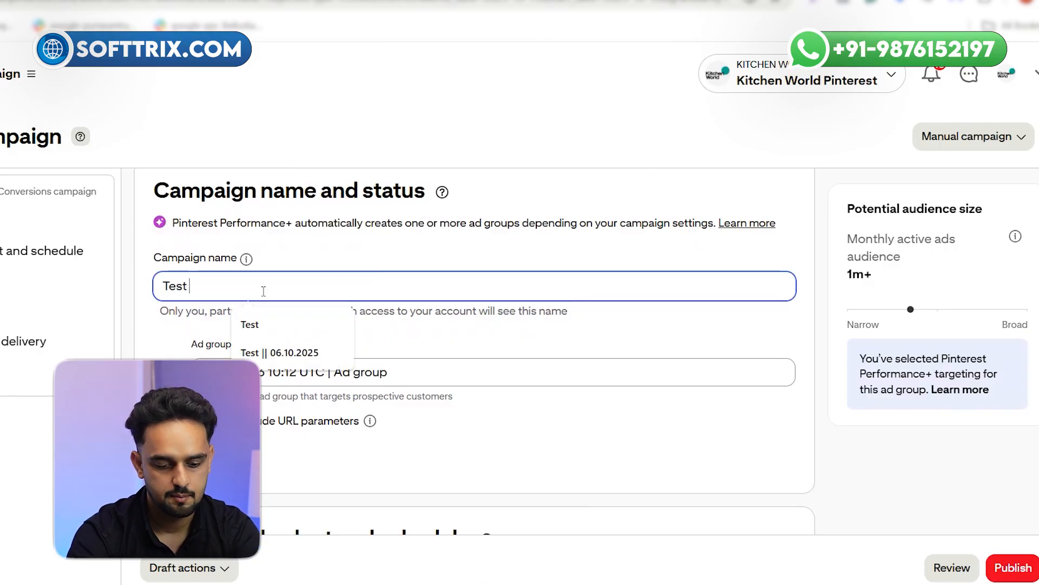
{"action": "type", "text": "Campaign "}
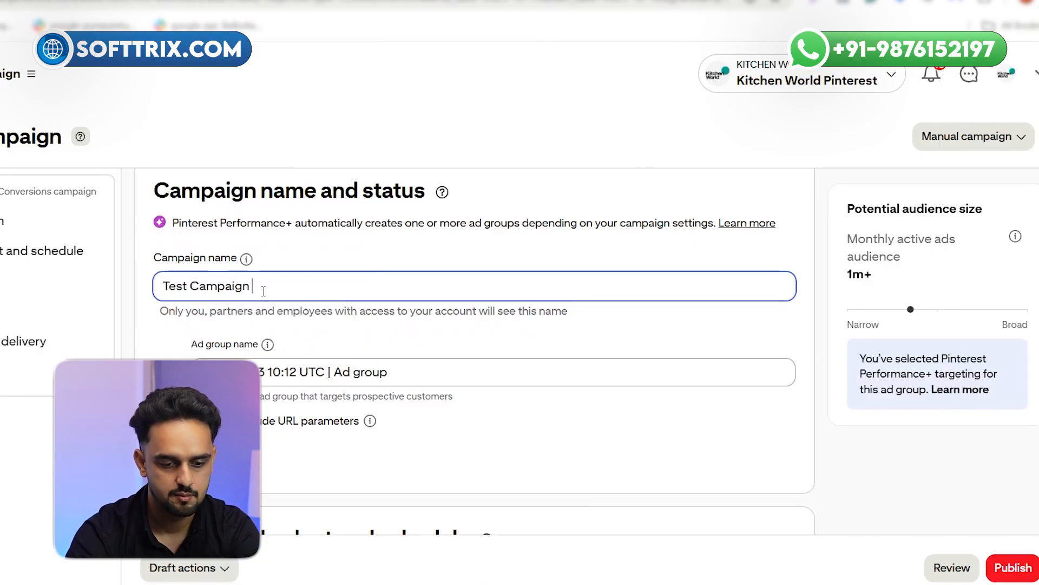
{"action": "type", "text": "|"}
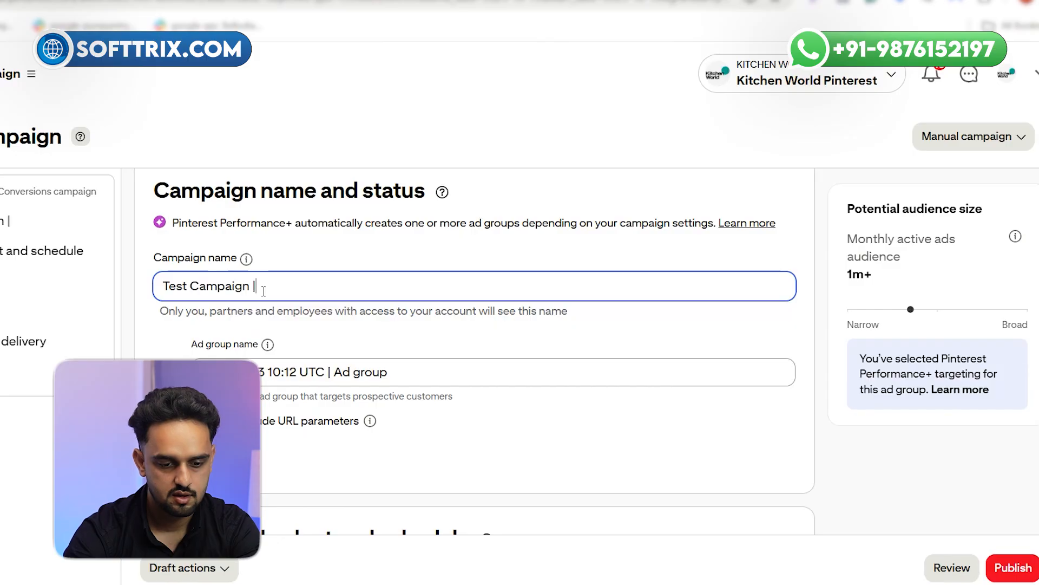
{"action": "type", "text": "| 13"}
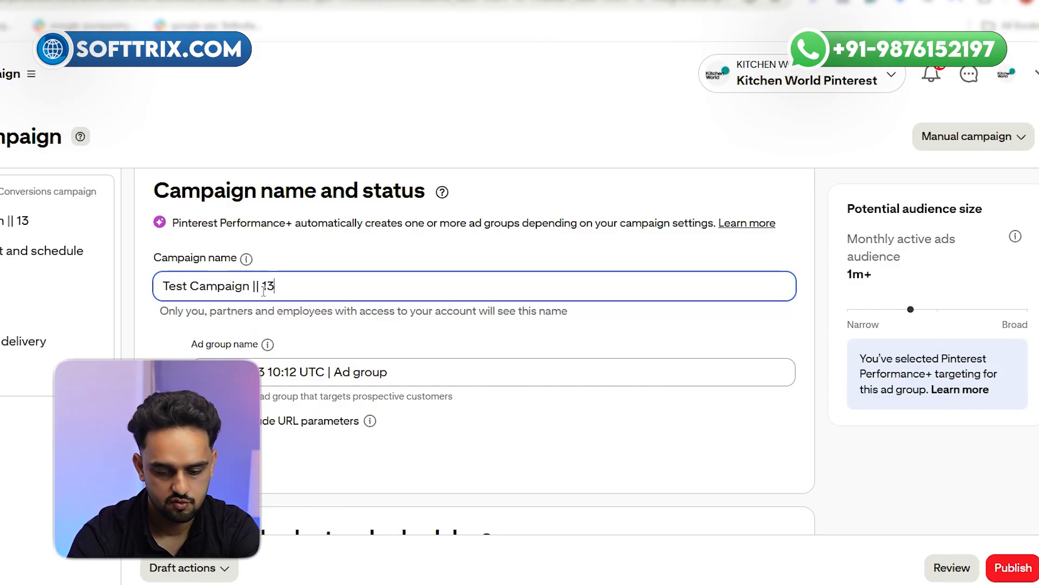
{"action": "type", "text": ".09"}
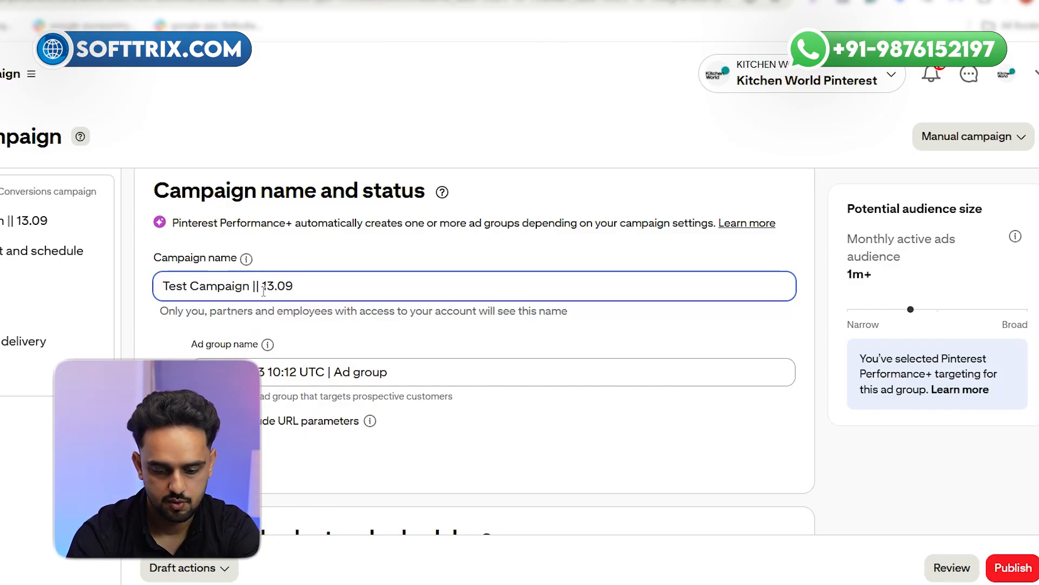
{"action": "type", "text": ".20"}
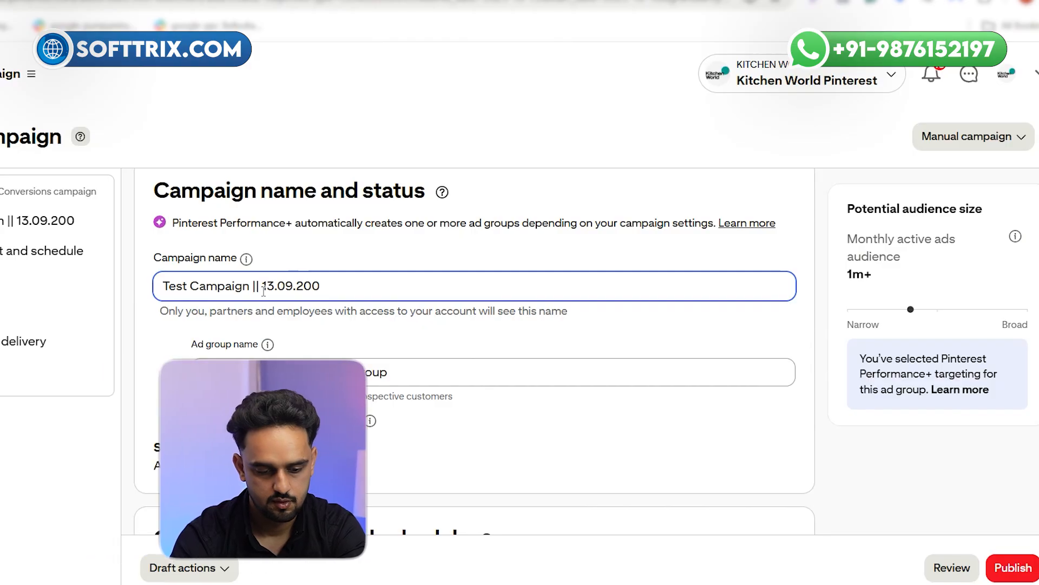
{"action": "type", "text": "25"}
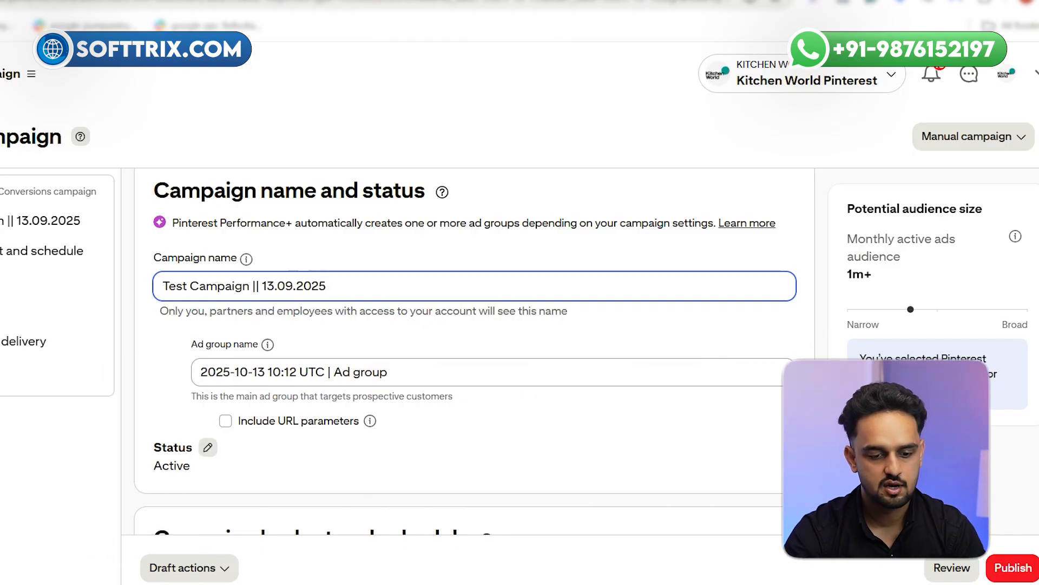
Rename the ad group as "audiences"
{"action": "scroll", "coordinate": [253, 379], "scroll_direction": "down", "scroll_amount": 3}
{"action": "triple_click", "coordinate": [271, 214]}
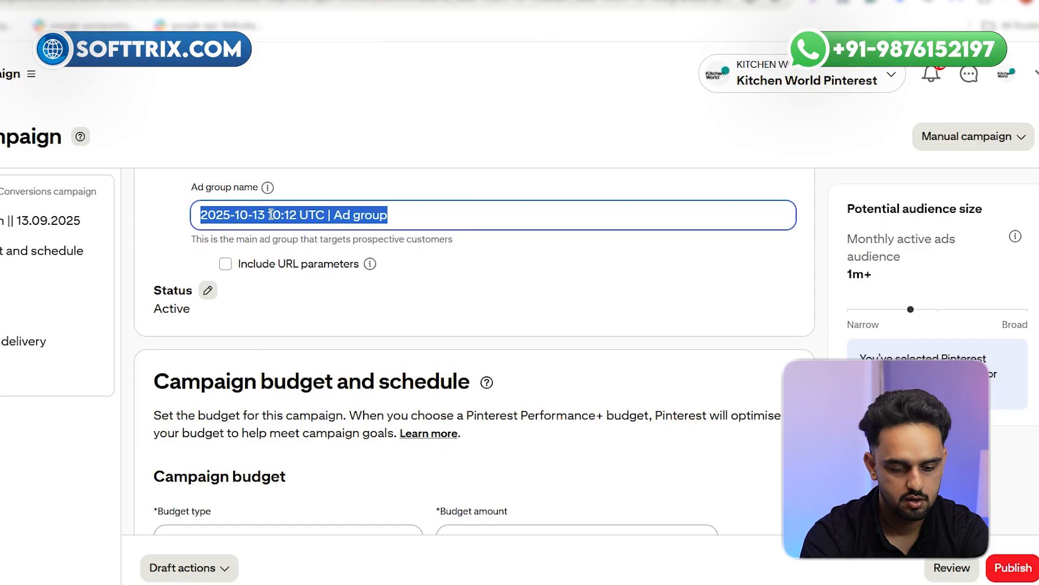
{"action": "type", "text": "audiences"}
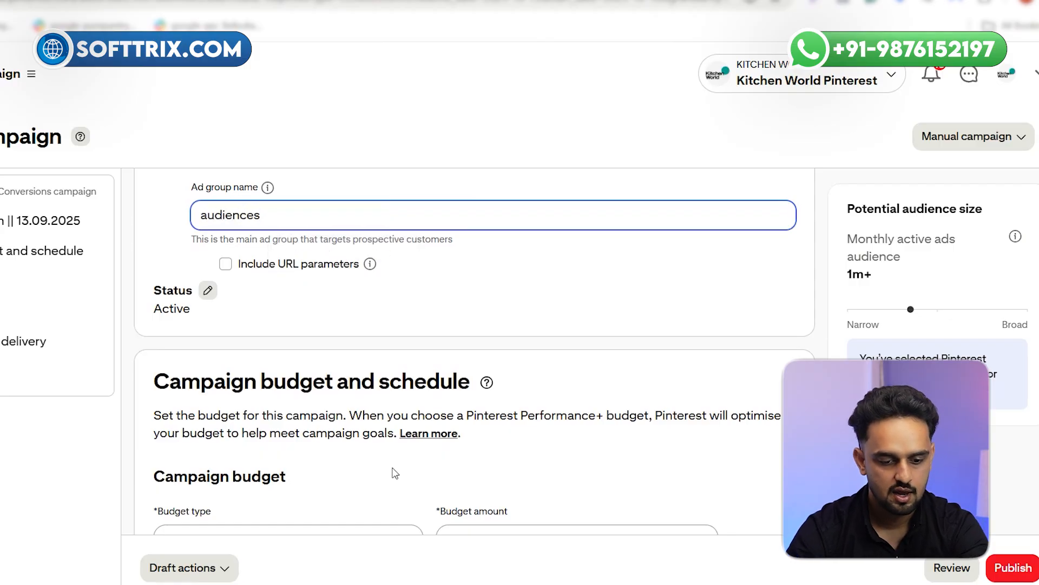
Set the daily campaign budget amount to 10 EUR
{"action": "scroll", "coordinate": [395, 473], "scroll_direction": "down", "scroll_amount": 3}
{"action": "left_click", "coordinate": [482, 388]}
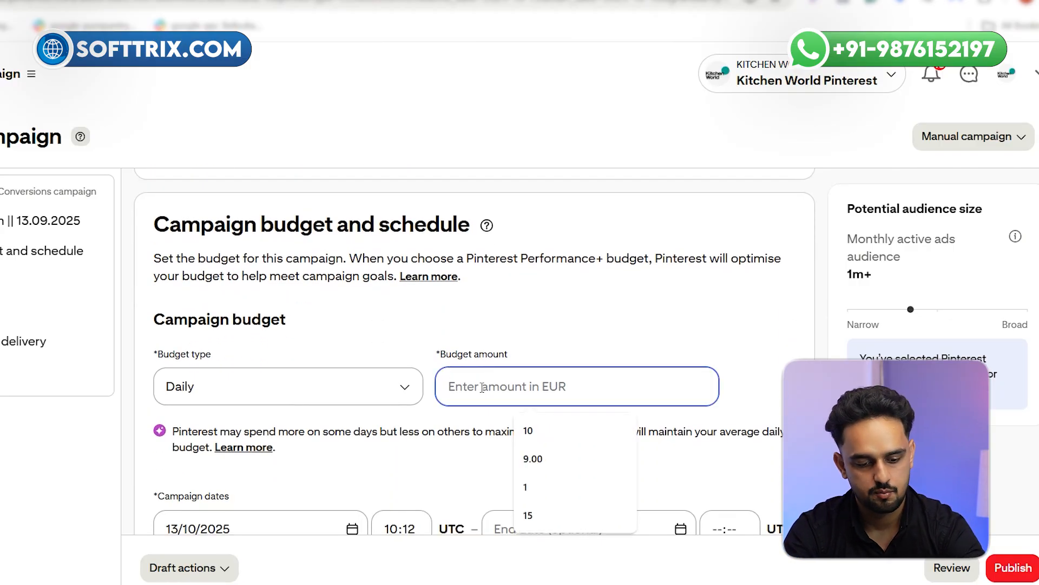
{"action": "type", "text": "10"}
Look through the campaign's schedule, promotions, location, age, audience list, and optimisation and delivery settings
{"action": "scroll", "coordinate": [313, 401], "scroll_direction": "down", "scroll_amount": 5}
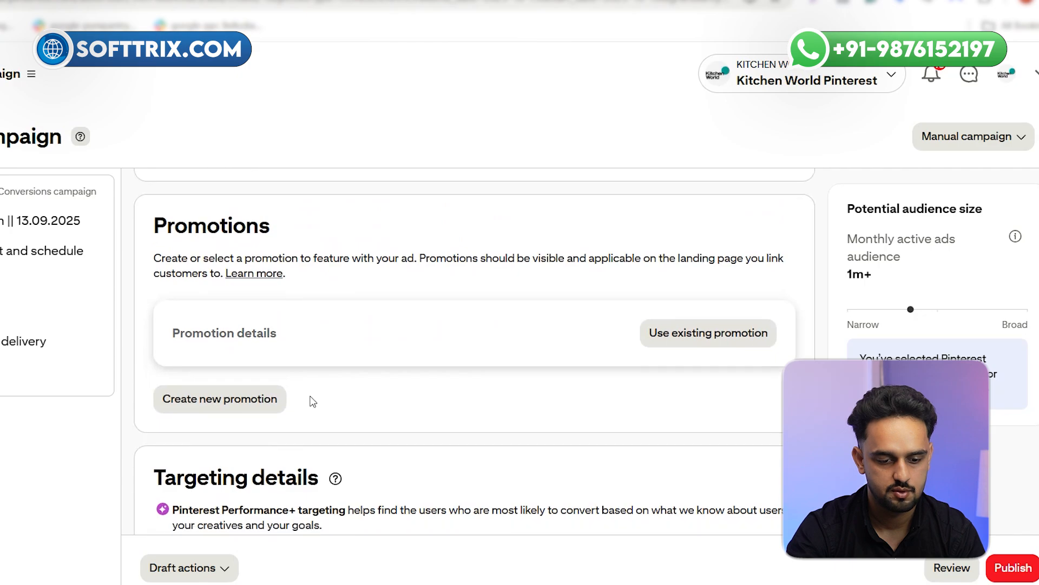
{"action": "scroll", "coordinate": [313, 401], "scroll_direction": "down", "scroll_amount": 4}
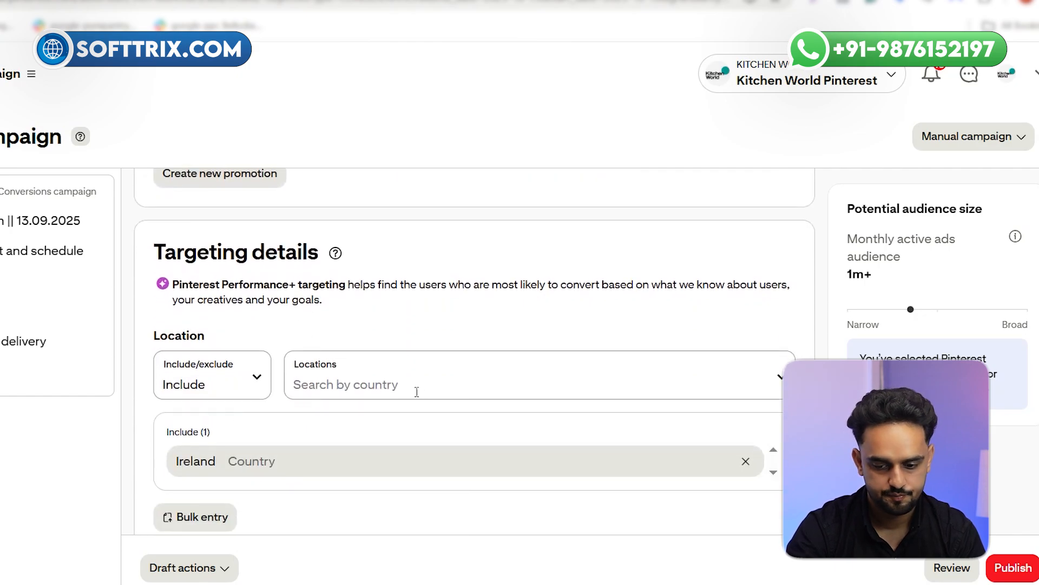
{"action": "scroll", "coordinate": [294, 354], "scroll_direction": "down", "scroll_amount": 2}
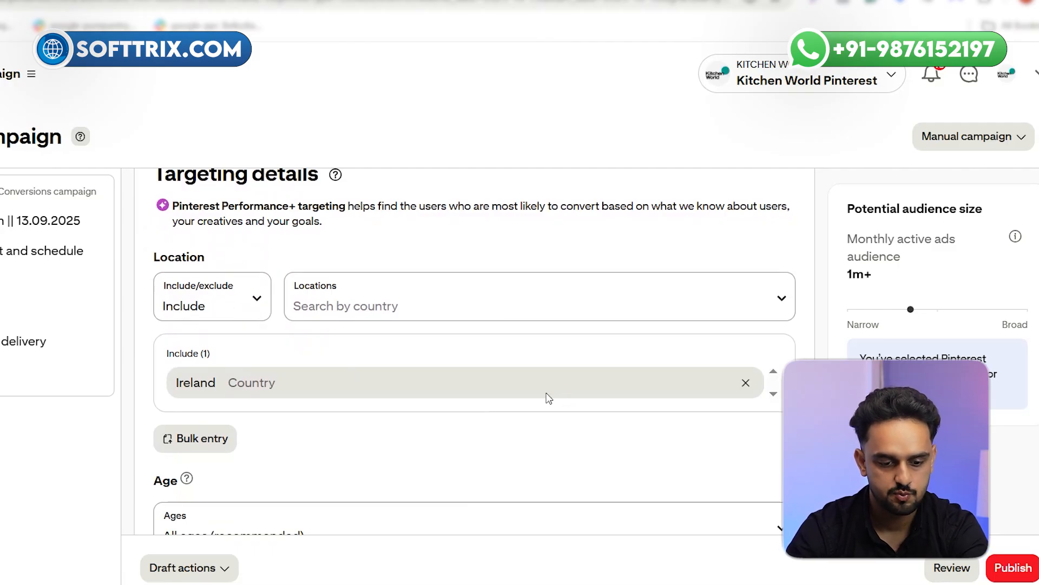
{"action": "scroll", "coordinate": [279, 346], "scroll_direction": "down", "scroll_amount": 2}
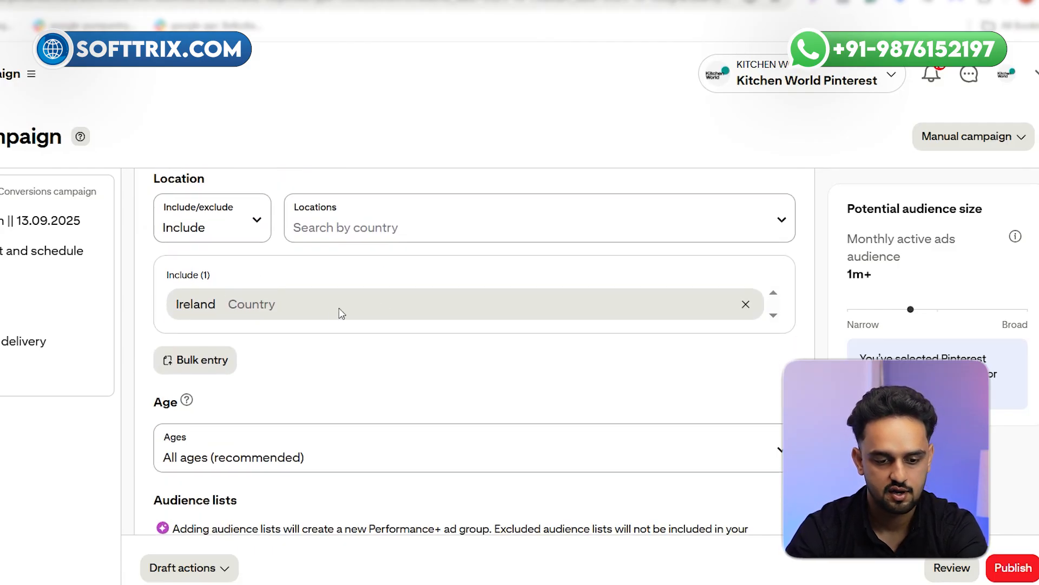
{"action": "scroll", "coordinate": [341, 313], "scroll_direction": "down", "scroll_amount": 3}
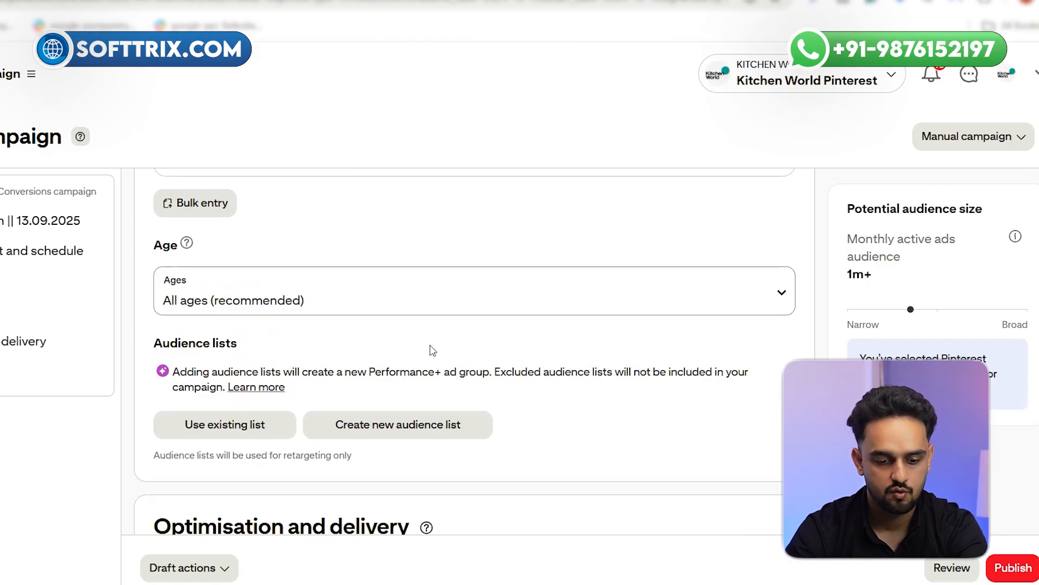
{"action": "scroll", "coordinate": [424, 352], "scroll_direction": "up", "scroll_amount": 10}
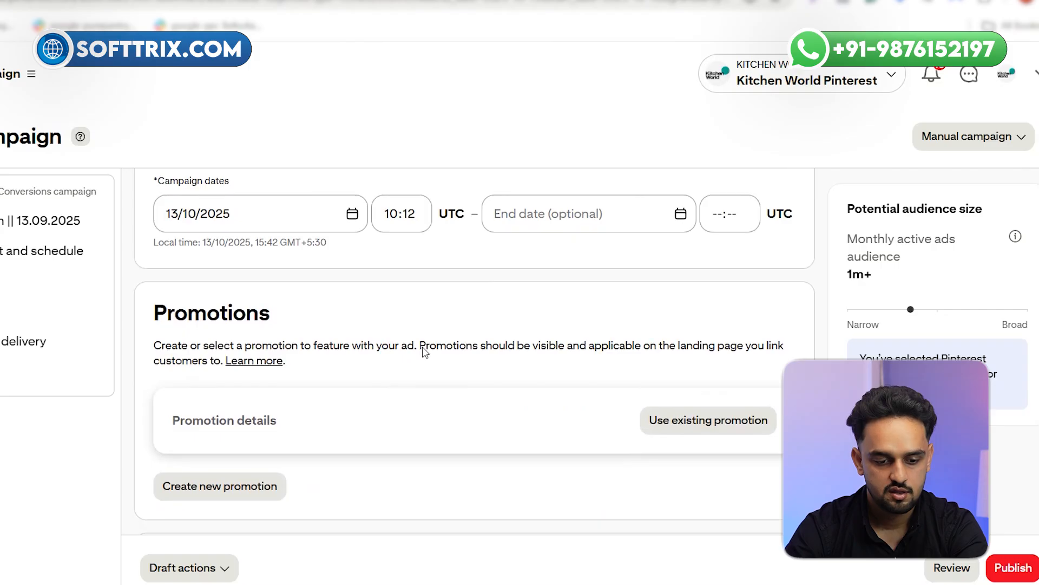
{"action": "scroll", "coordinate": [422, 353], "scroll_direction": "down", "scroll_amount": 13}
{"action": "scroll", "coordinate": [372, 364], "scroll_direction": "down", "scroll_amount": 2}
{"action": "scroll", "coordinate": [364, 357], "scroll_direction": "up", "scroll_amount": 6}
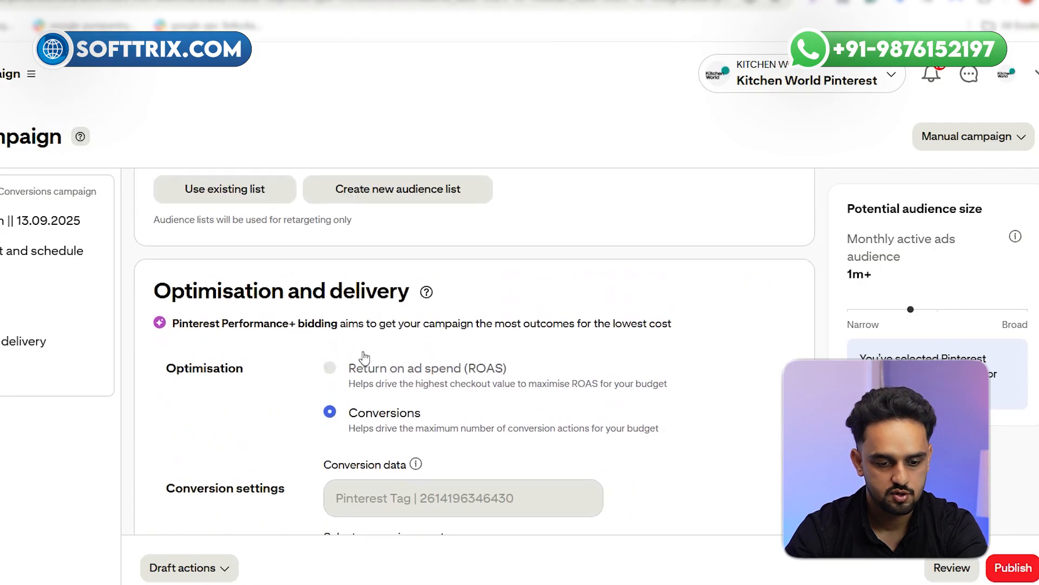
Set the age targeting in the campaign's targeting details to 18+
{"action": "left_click", "coordinate": [291, 302]}
{"action": "left_click", "coordinate": [202, 373]}
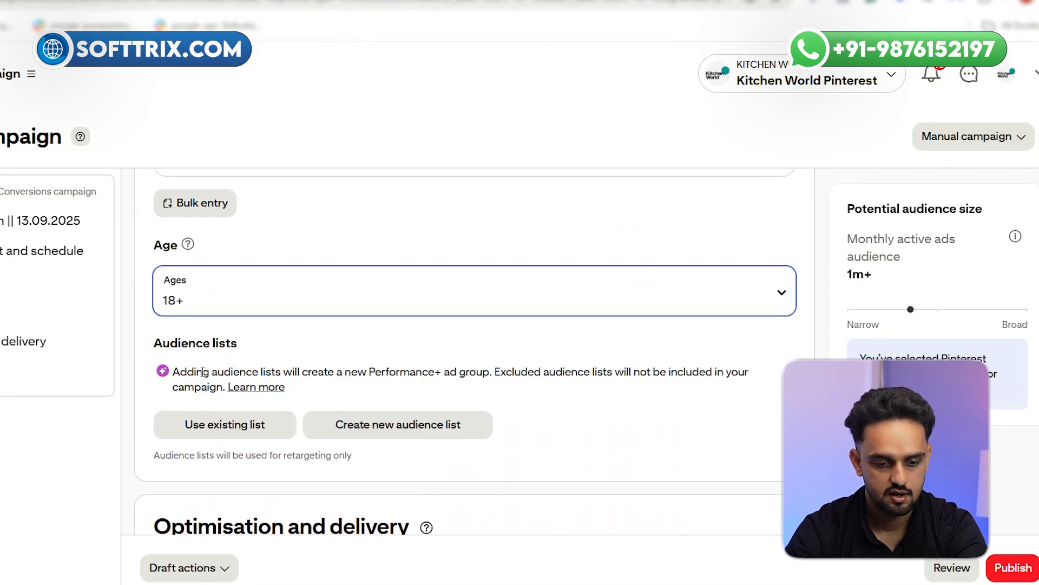
{"action": "left_click", "coordinate": [204, 297]}
{"action": "left_click", "coordinate": [215, 350]}
{"action": "left_click", "coordinate": [265, 306]}
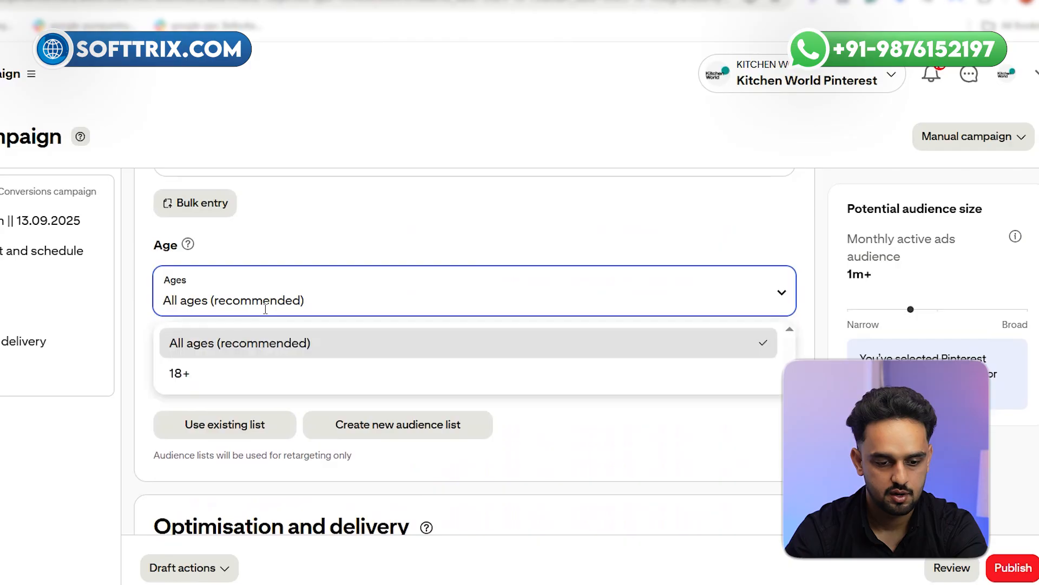
{"action": "left_click", "coordinate": [257, 381]}
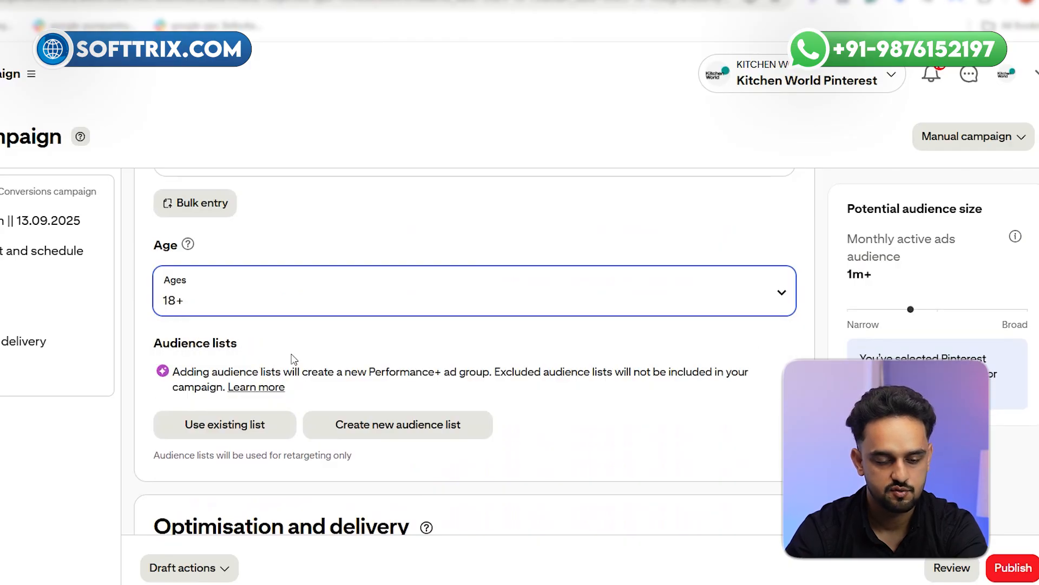
{"action": "scroll", "coordinate": [295, 363], "scroll_direction": "up", "scroll_amount": 2}
{"action": "left_click", "coordinate": [295, 370]}
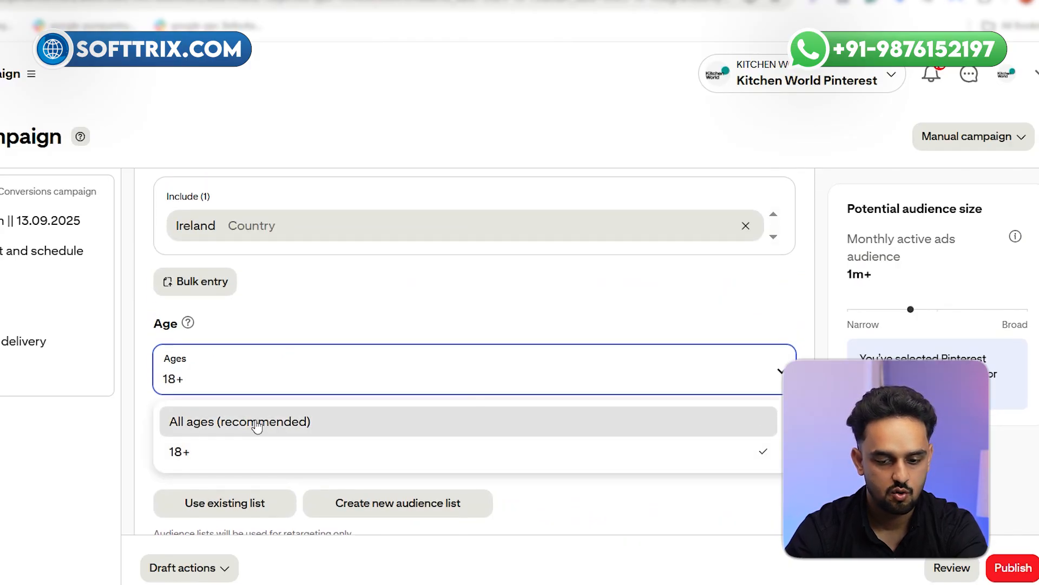
Turn off Pinterest Performance+ optimisation for the campaign and open its ad group settings
{"action": "scroll", "coordinate": [661, 343], "scroll_direction": "up", "scroll_amount": 10}
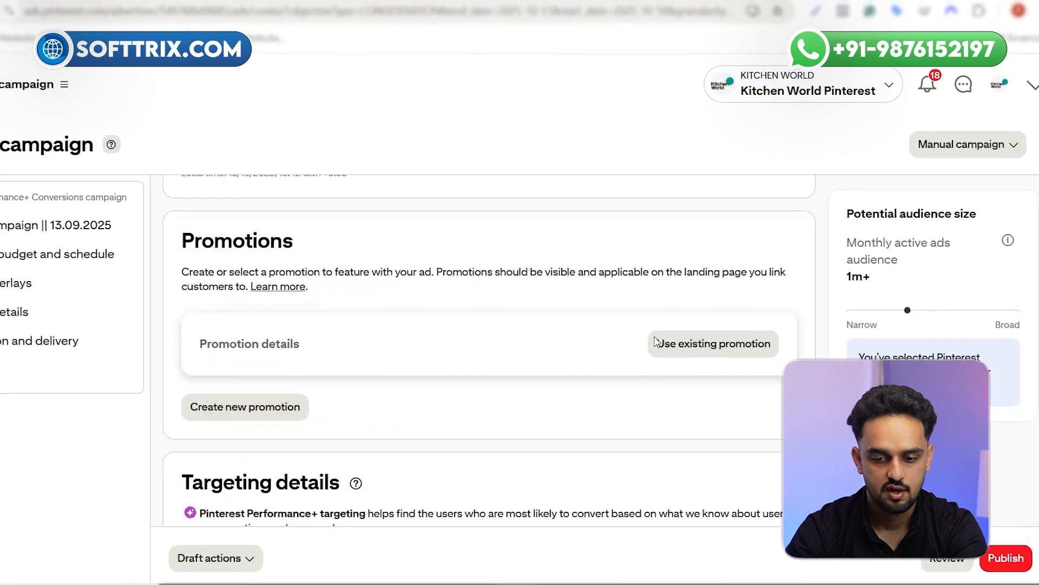
{"action": "scroll", "coordinate": [671, 344], "scroll_direction": "up", "scroll_amount": 5}
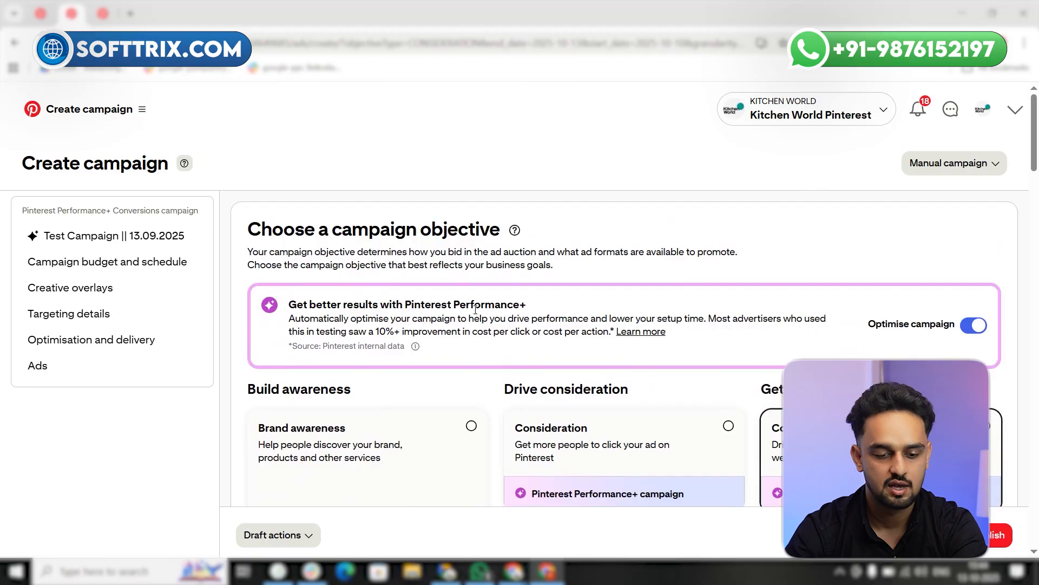
{"action": "left_click", "coordinate": [974, 325]}
{"action": "scroll", "coordinate": [438, 311], "scroll_direction": "down", "scroll_amount": 4}
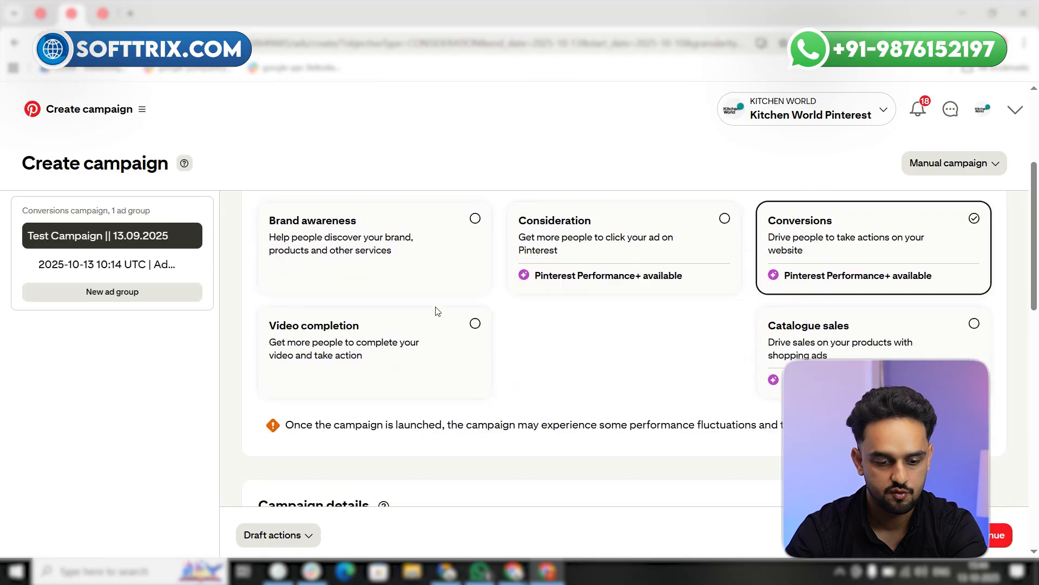
{"action": "scroll", "coordinate": [437, 311], "scroll_direction": "down", "scroll_amount": 3}
{"action": "left_click", "coordinate": [135, 265]}
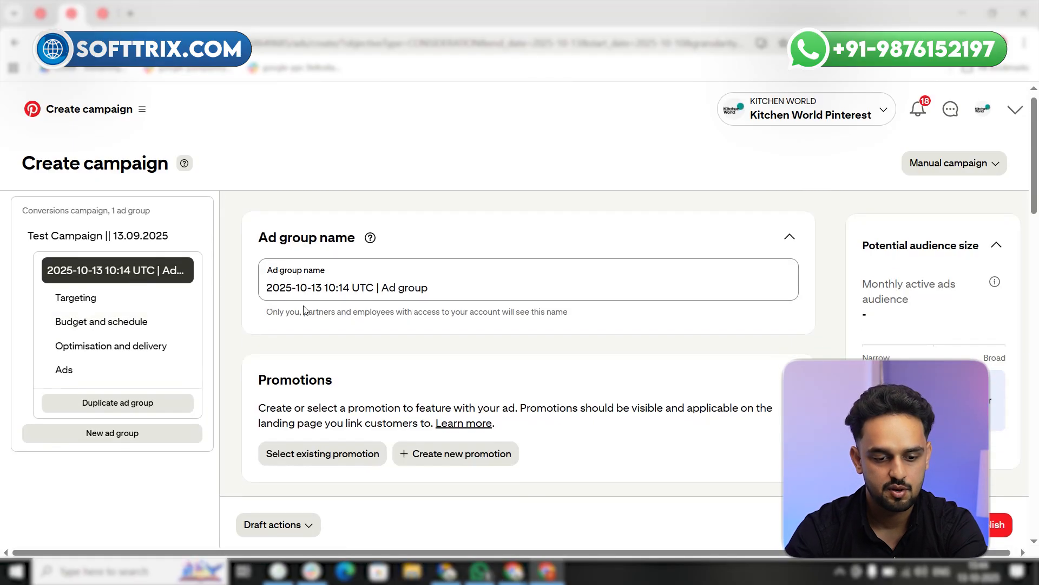
Expand the ad group's demographics targeting and set the maximum age to 22
{"action": "scroll", "coordinate": [372, 310], "scroll_direction": "down", "scroll_amount": 5}
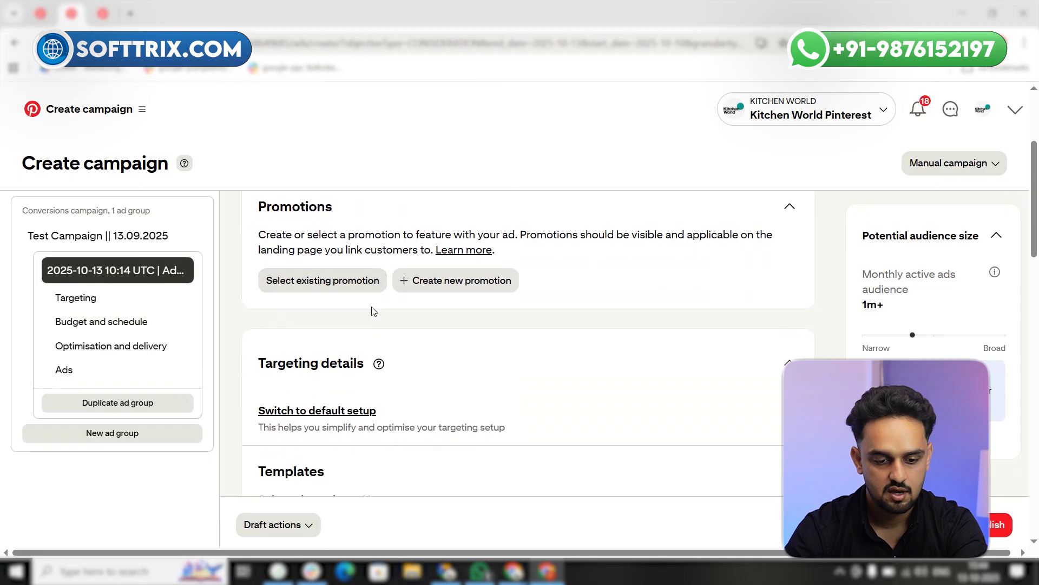
{"action": "scroll", "coordinate": [371, 312], "scroll_direction": "up", "scroll_amount": 5}
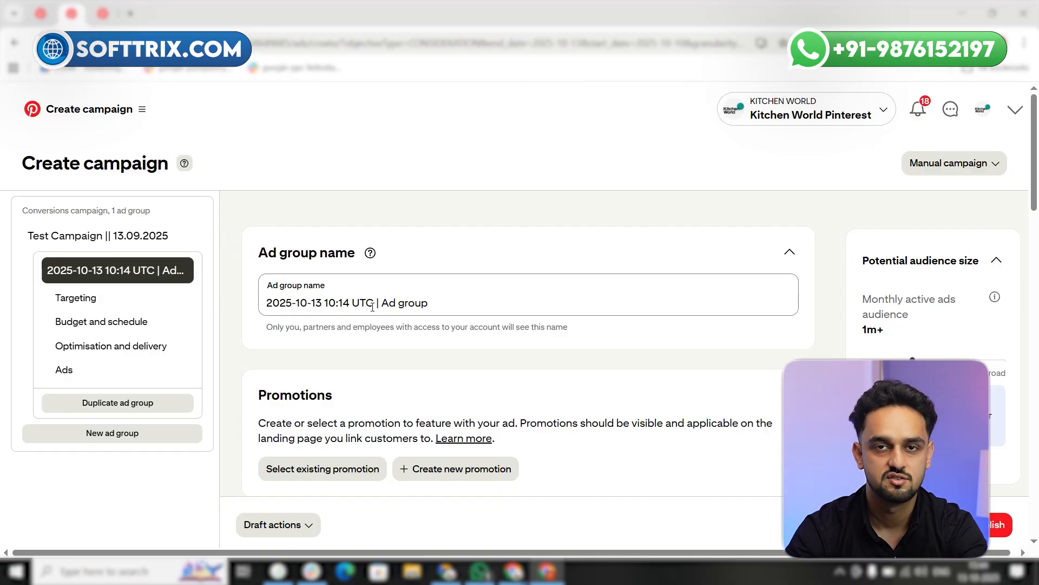
{"action": "scroll", "coordinate": [351, 330], "scroll_direction": "down", "scroll_amount": 1}
{"action": "scroll", "coordinate": [333, 304], "scroll_direction": "up", "scroll_amount": 1}
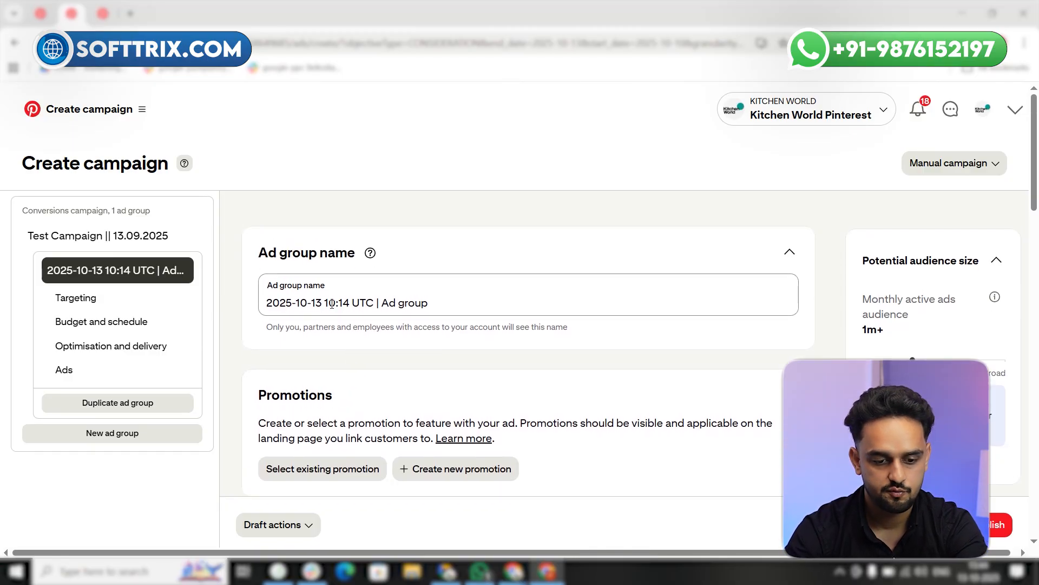
{"action": "scroll", "coordinate": [332, 304], "scroll_direction": "down", "scroll_amount": 5}
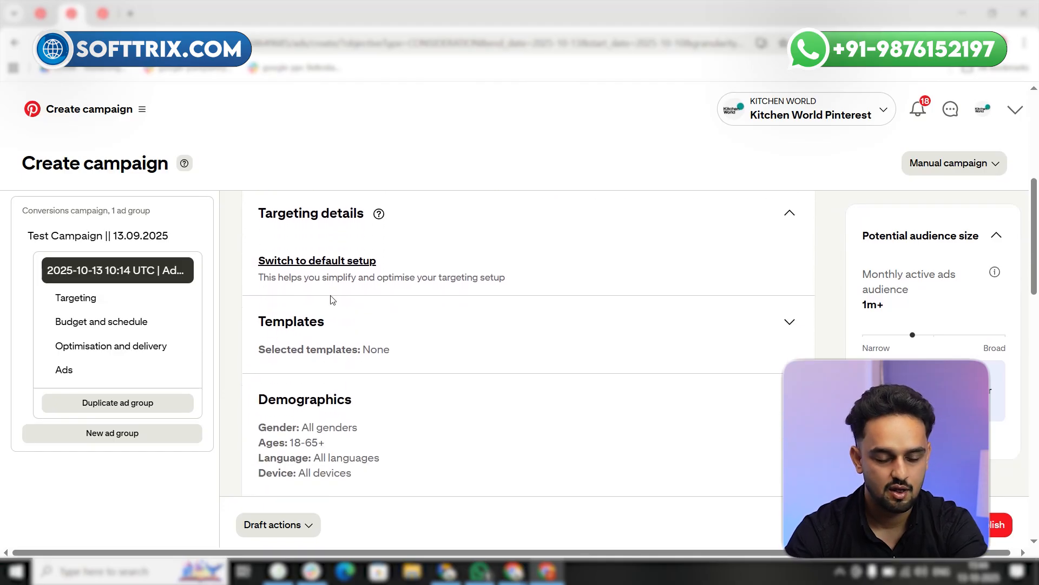
{"action": "scroll", "coordinate": [390, 296], "scroll_direction": "down", "scroll_amount": 3}
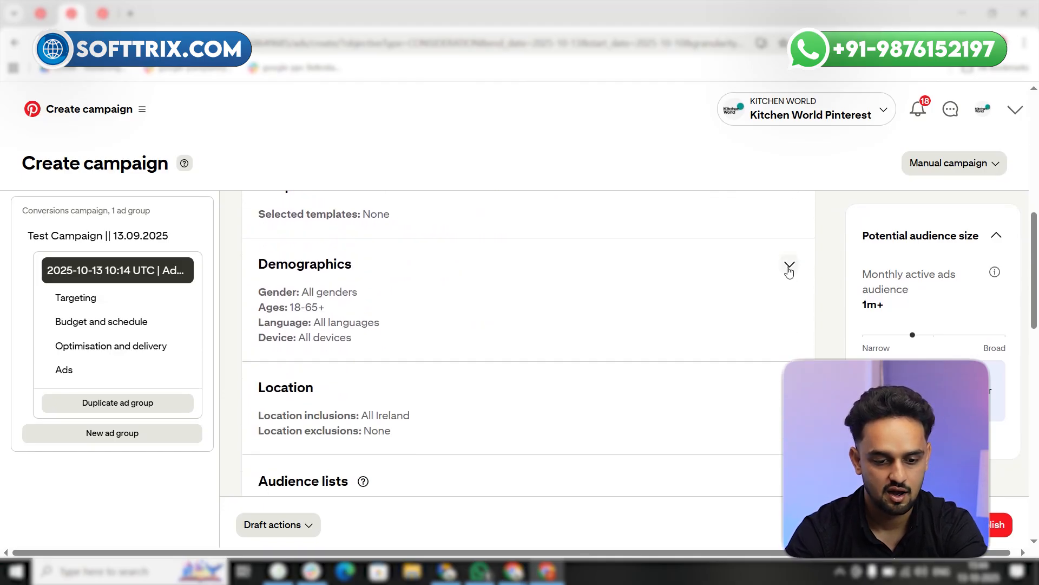
{"action": "left_click", "coordinate": [790, 265]}
{"action": "scroll", "coordinate": [336, 373], "scroll_direction": "down", "scroll_amount": 3}
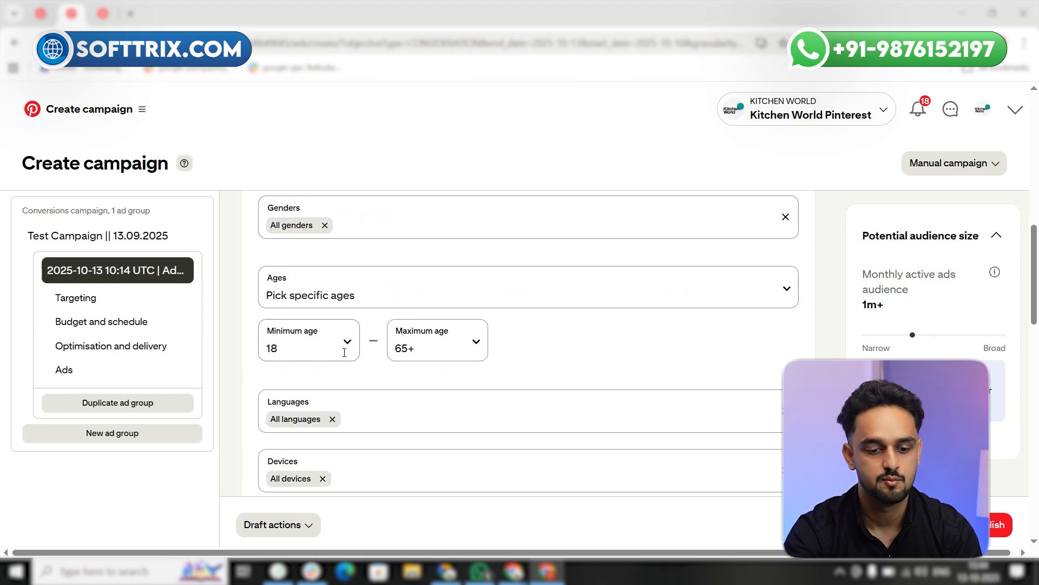
{"action": "left_click", "coordinate": [449, 357]}
{"action": "scroll", "coordinate": [466, 401], "scroll_direction": "down", "scroll_amount": 1}
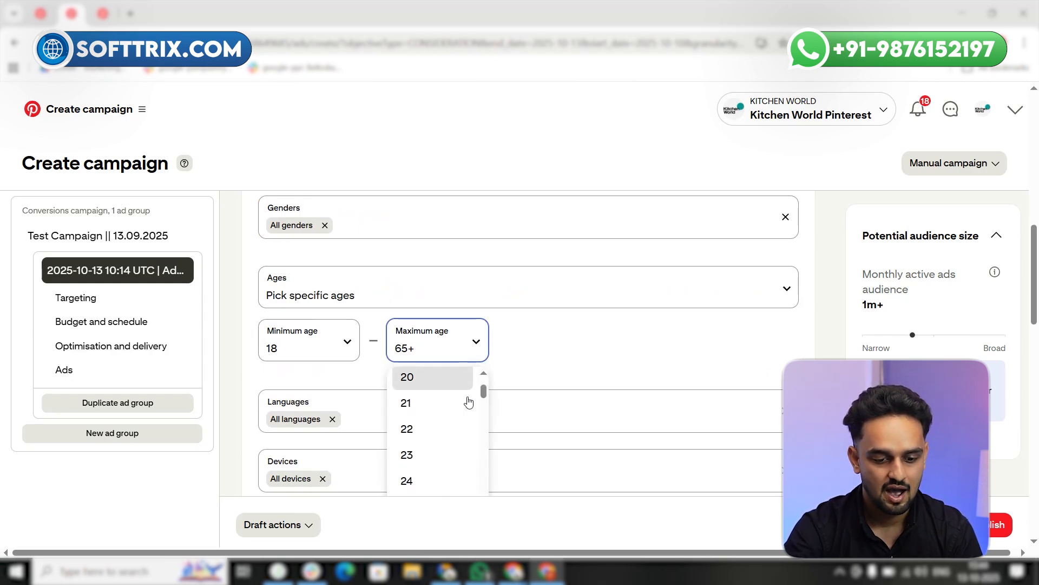
{"action": "left_click", "coordinate": [434, 423]}
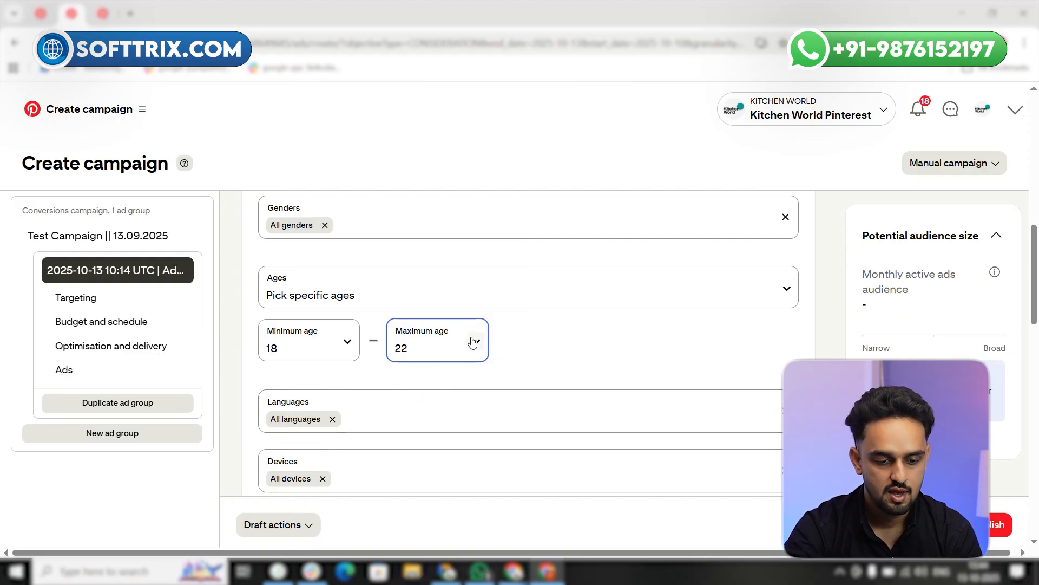
Restrict the language targeting to Croatian and look through the available device options
{"action": "scroll", "coordinate": [440, 340], "scroll_direction": "down", "scroll_amount": 1}
{"action": "left_click", "coordinate": [440, 339]}
{"action": "scroll", "coordinate": [364, 406], "scroll_direction": "down", "scroll_amount": 3}
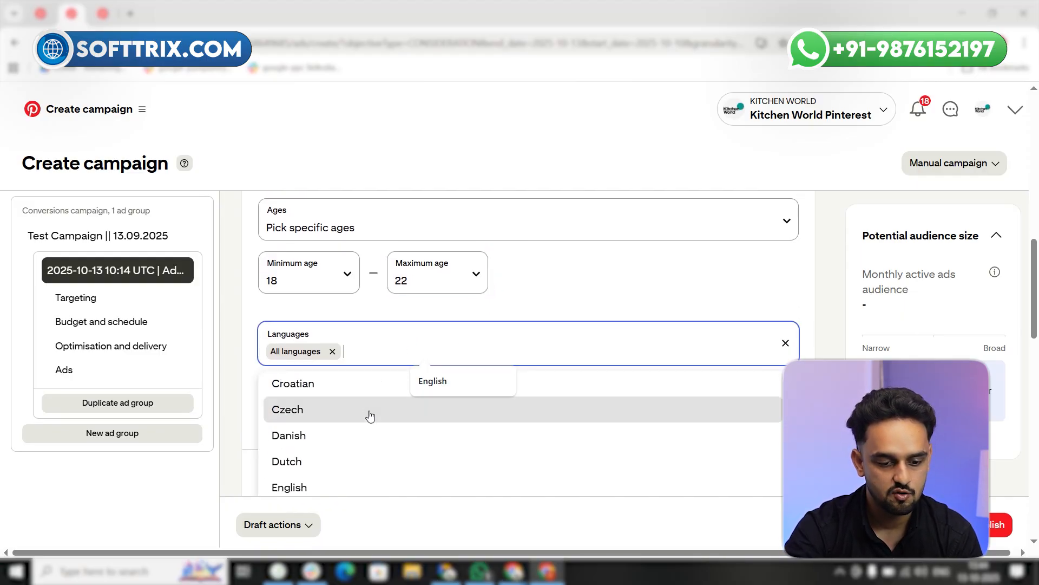
{"action": "left_click", "coordinate": [324, 390]}
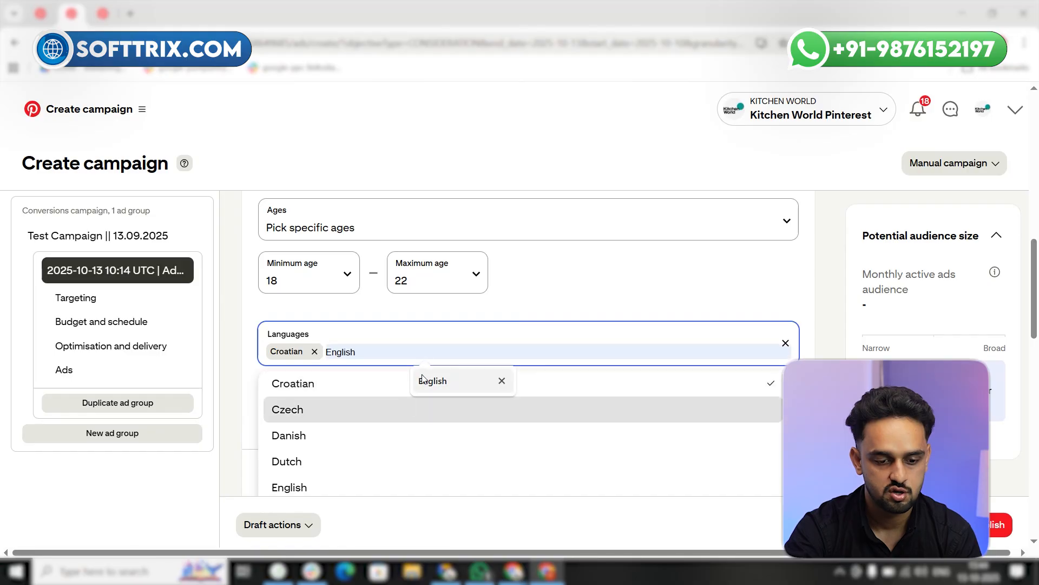
{"action": "left_click", "coordinate": [802, 325]}
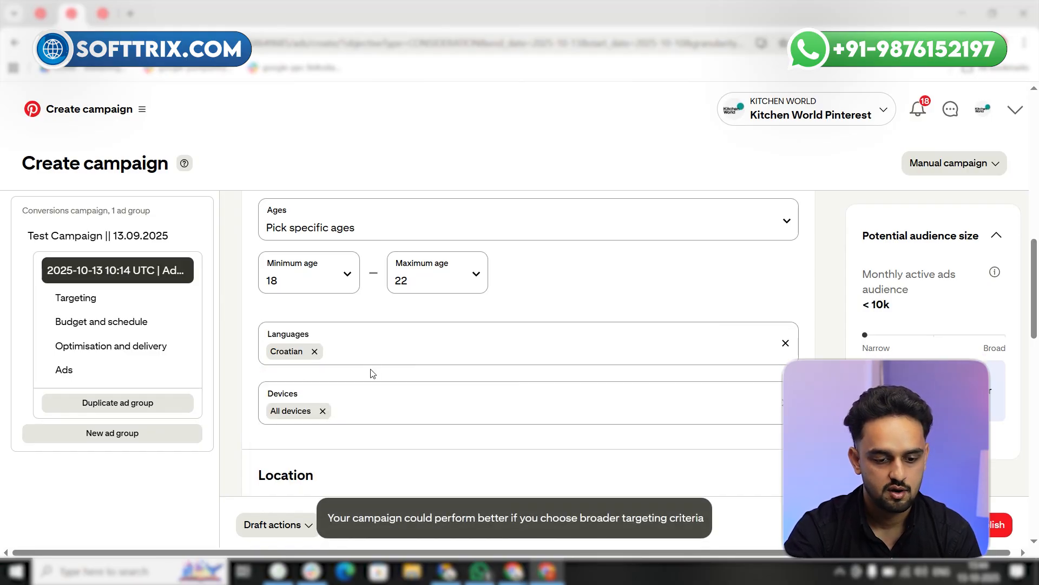
{"action": "left_click", "coordinate": [381, 406]}
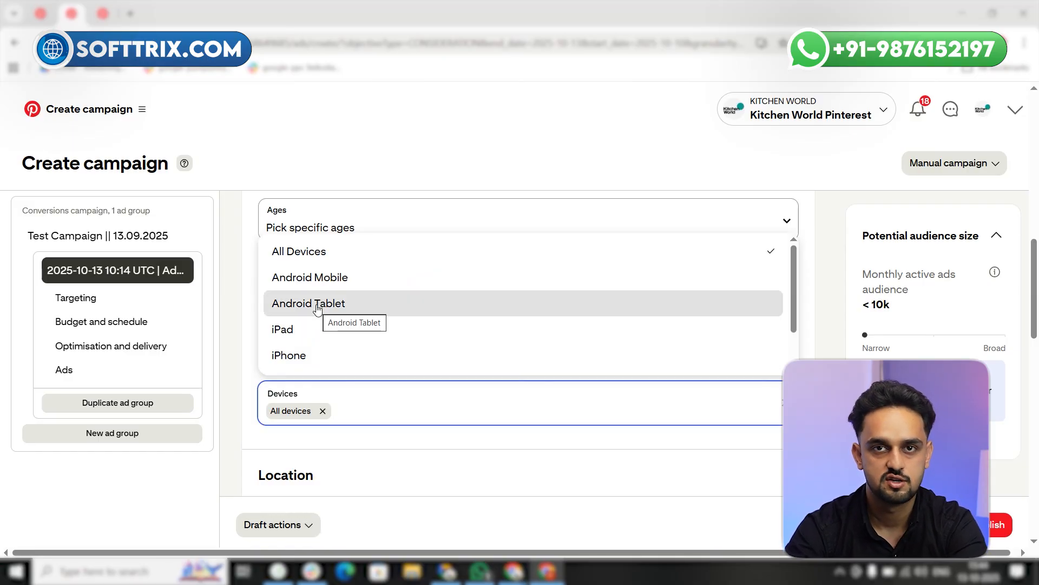
{"action": "left_click", "coordinate": [383, 450]}
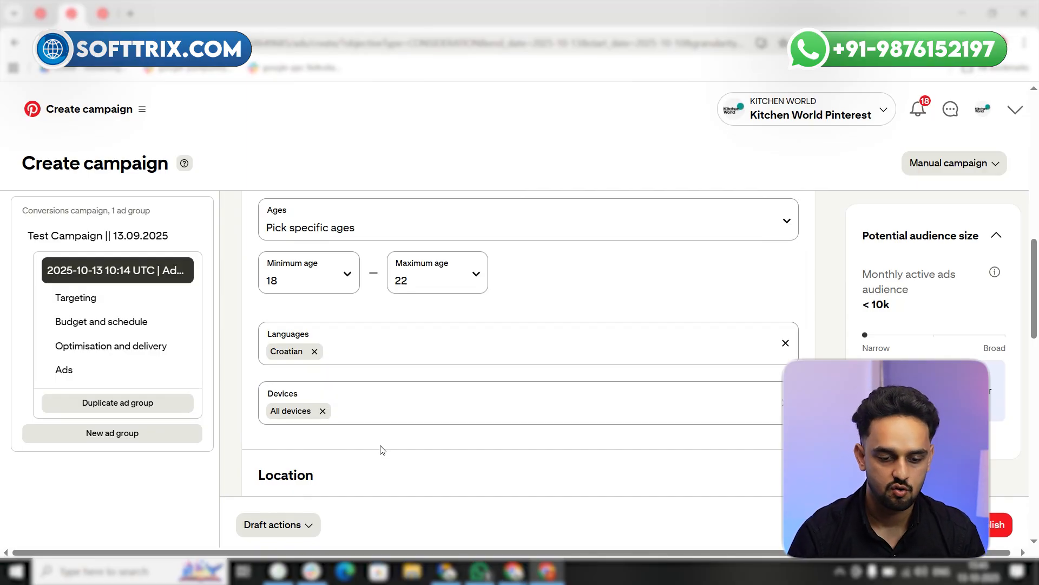
Expand the ad group's interests and keywords targeting and show the options for adding keywords
{"action": "scroll", "coordinate": [379, 401], "scroll_direction": "down", "scroll_amount": 4}
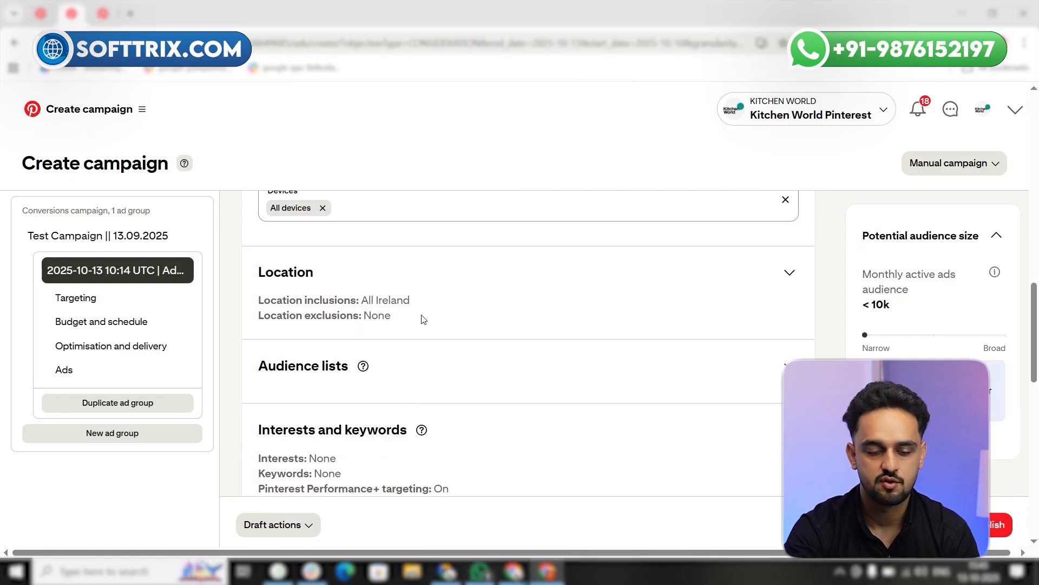
{"action": "scroll", "coordinate": [423, 320], "scroll_direction": "down", "scroll_amount": 4}
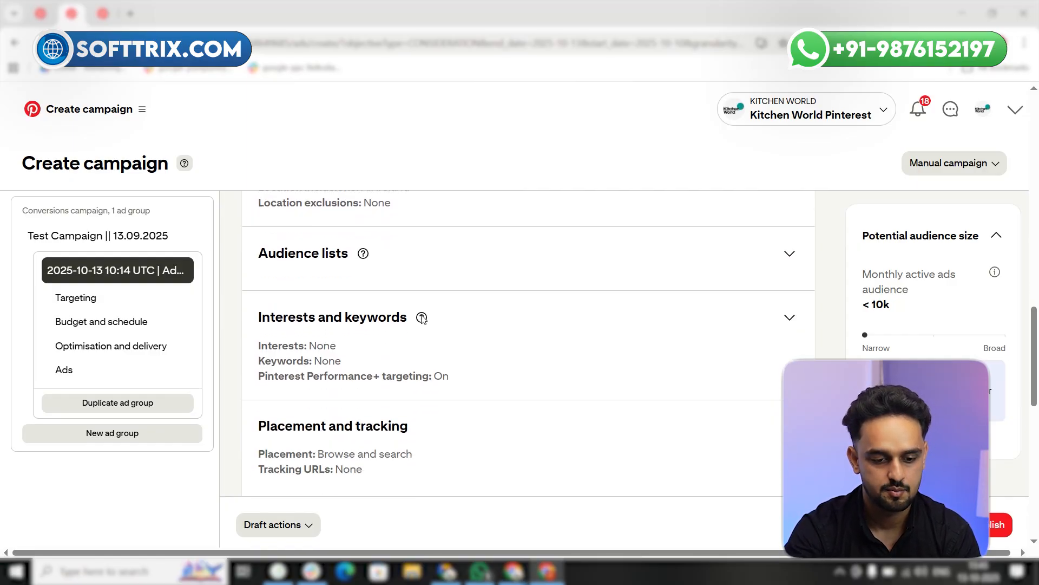
{"action": "left_click", "coordinate": [790, 227]}
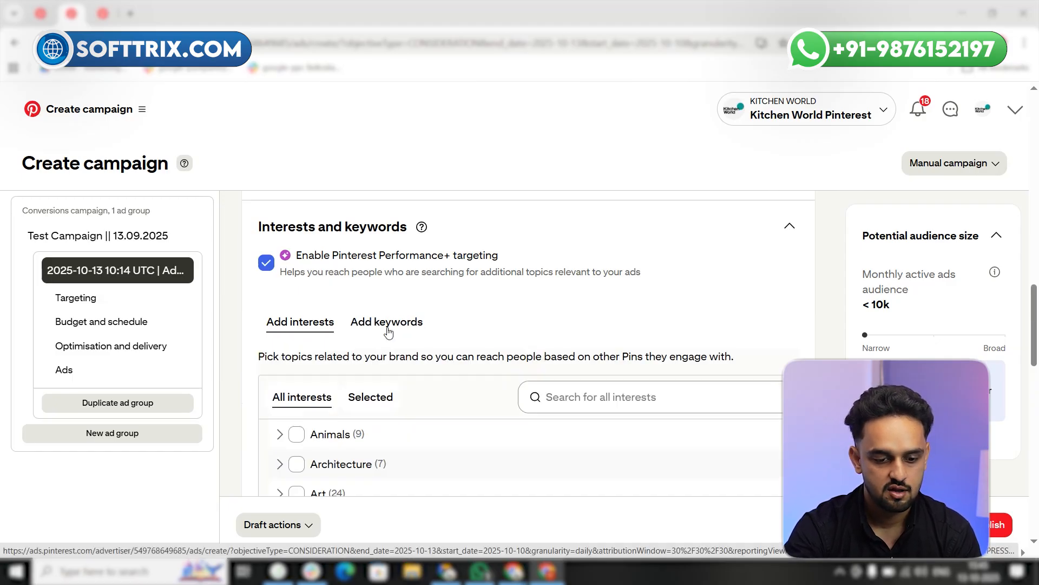
{"action": "left_click", "coordinate": [388, 325]}
Search the related keywords for "kitchen remodeling" and add "kitchen remodel ideas" to the ad group's keywords
{"action": "scroll", "coordinate": [579, 372], "scroll_direction": "down", "scroll_amount": 2}
{"action": "left_click", "coordinate": [593, 323]}
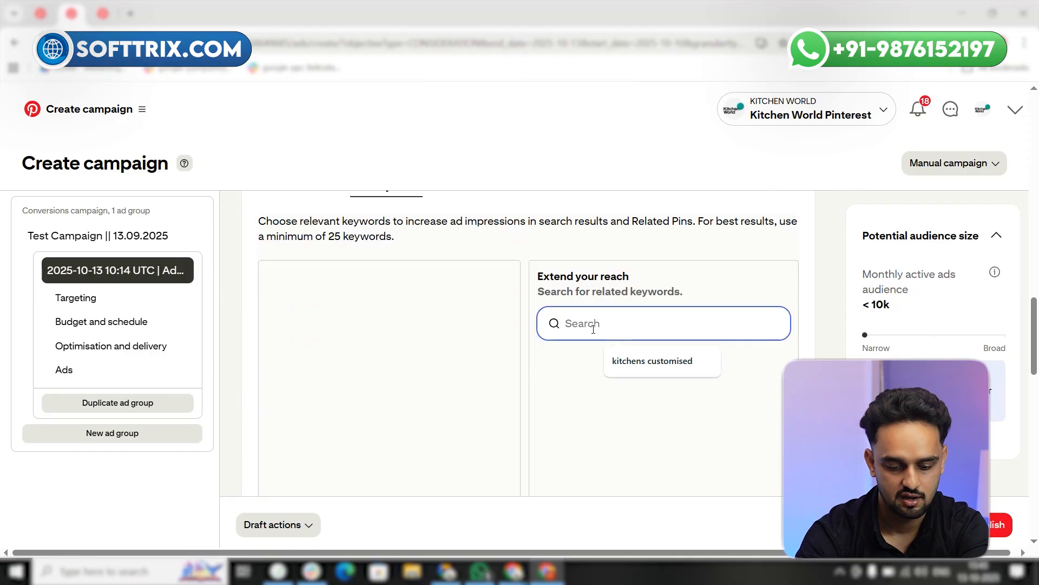
{"action": "type", "text": "ki"}
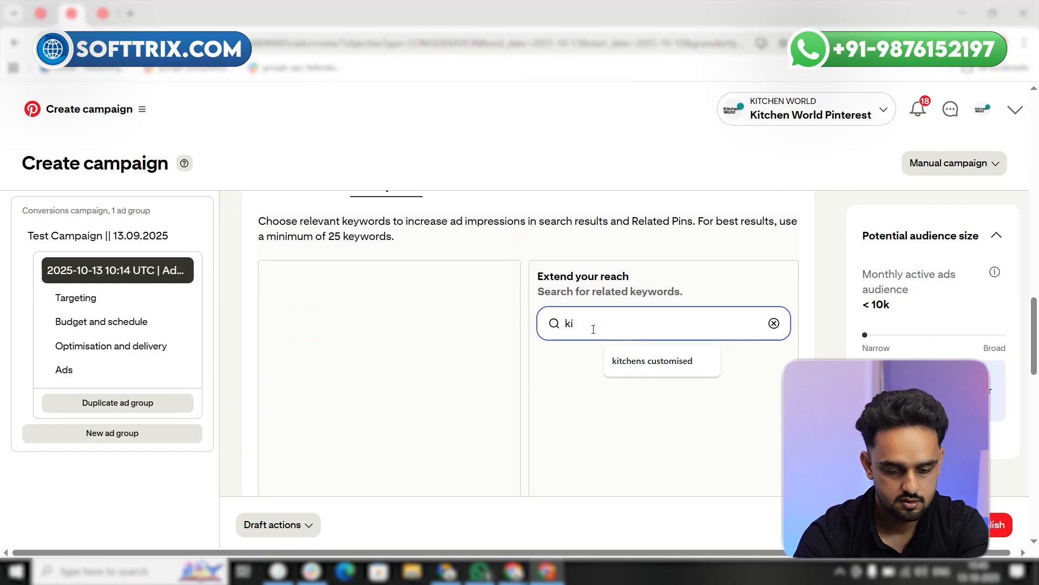
{"action": "type", "text": "chen"}
{"action": "key", "text": "BackSpace"}
{"action": "key", "text": "BackSpace"}
{"action": "key", "text": "BackSpace"}
{"action": "key", "text": "BackSpace"}
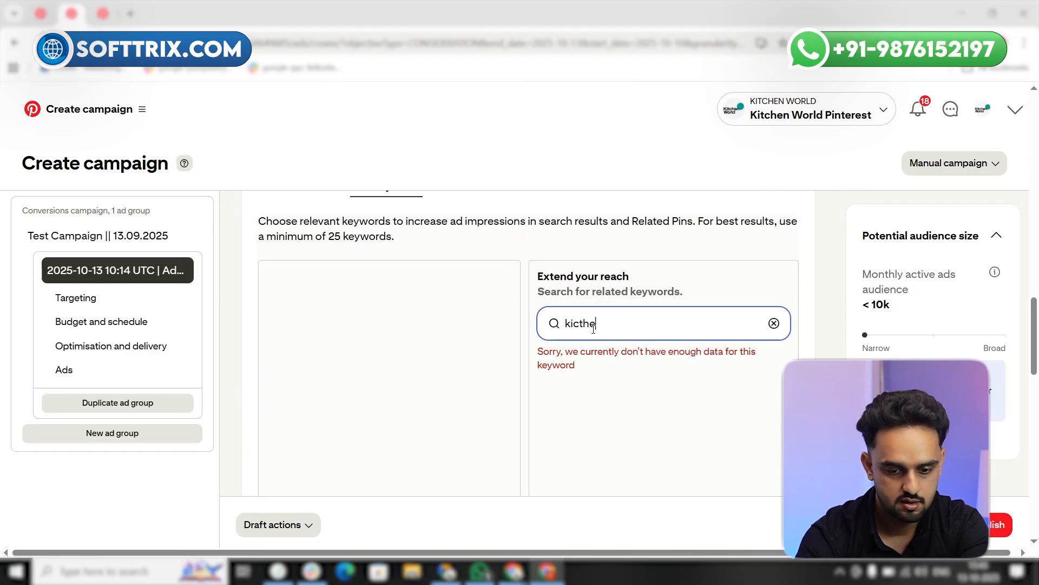
{"action": "type", "text": "tche"}
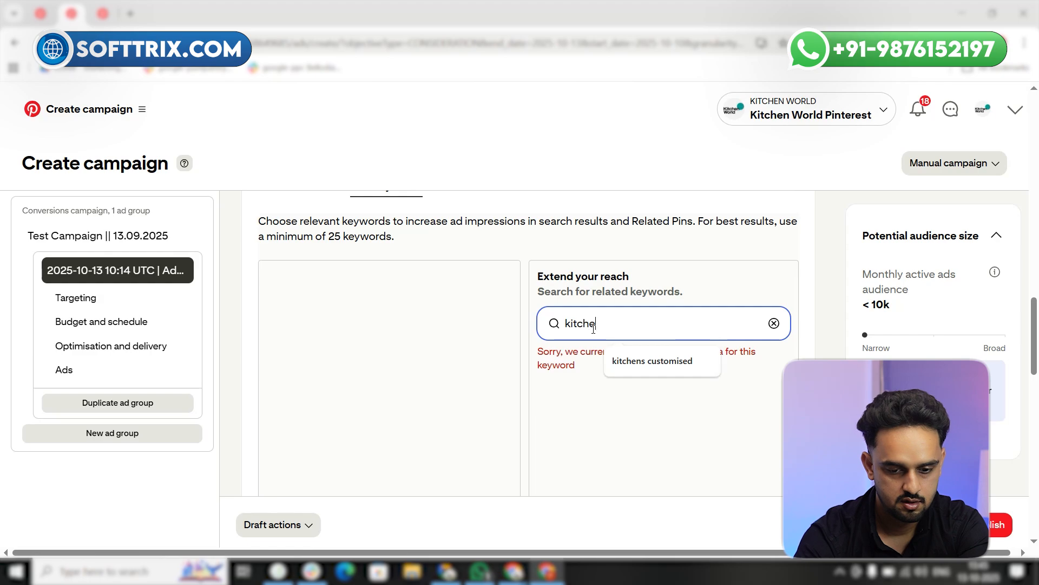
{"action": "type", "text": "n re"}
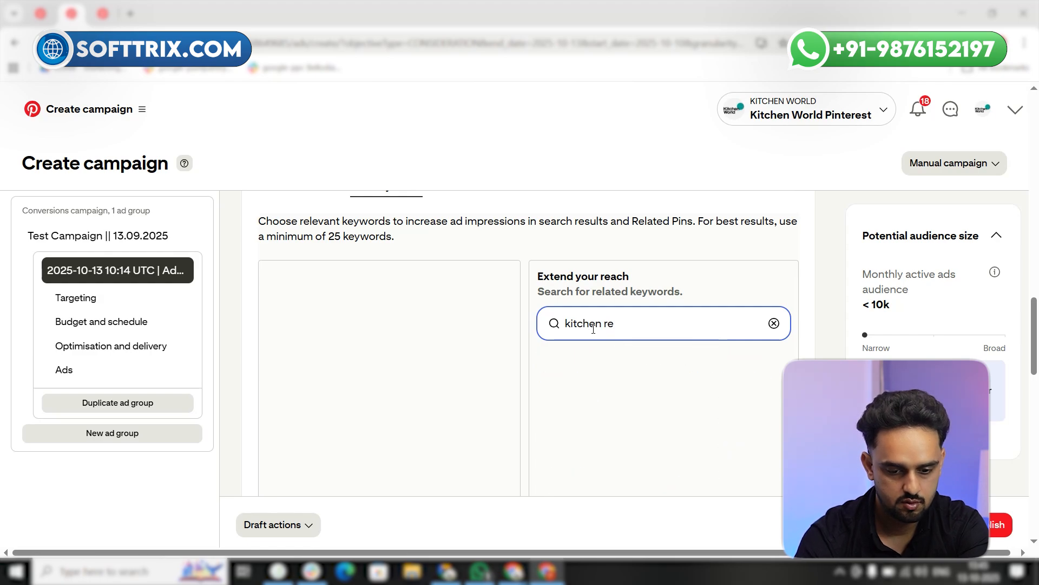
{"action": "type", "text": "modeling"}
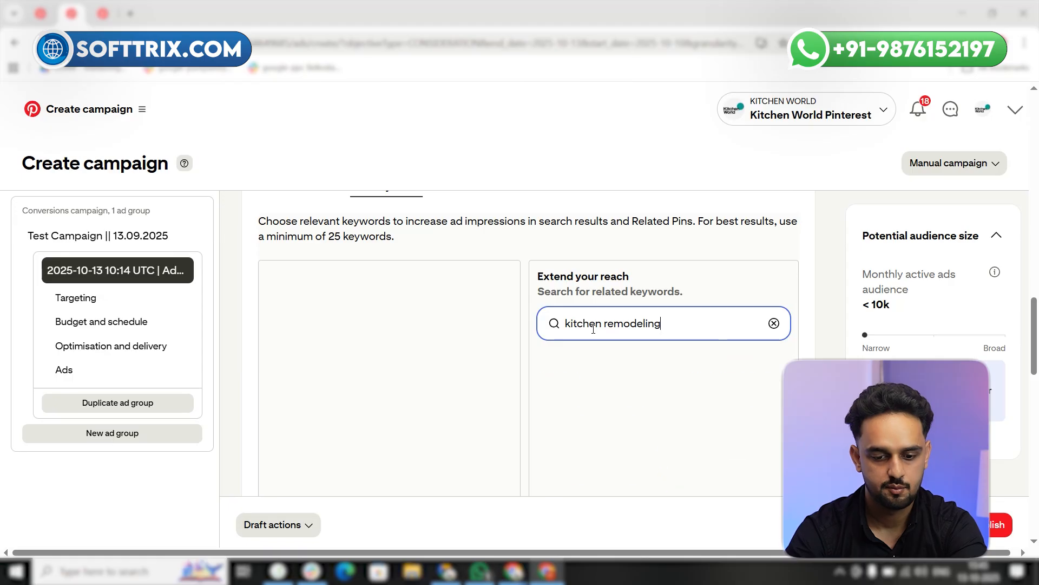
{"action": "left_click", "coordinate": [550, 399]}
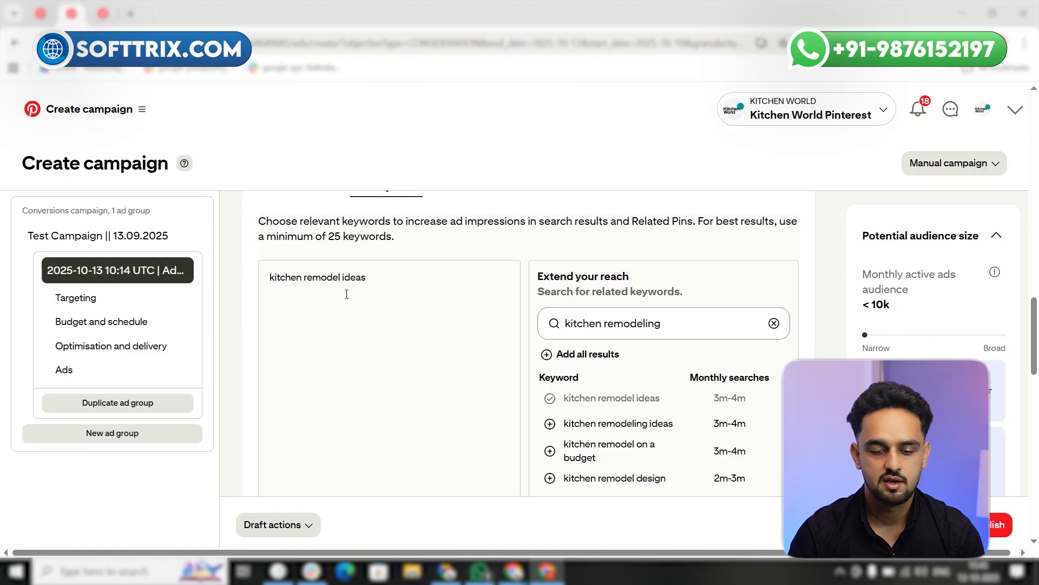
Turn off Pinterest Performance+ targeting for interests and keywords, and dismiss the notice about account level negative keywords
{"action": "scroll", "coordinate": [500, 273], "scroll_direction": "up", "scroll_amount": 3}
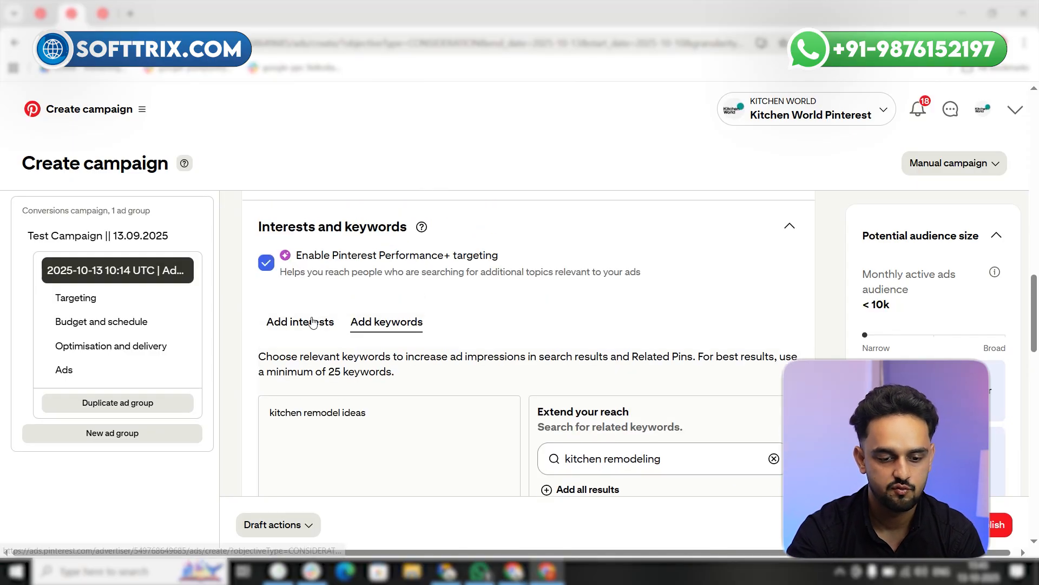
{"action": "left_click", "coordinate": [267, 263]}
{"action": "scroll", "coordinate": [379, 314], "scroll_direction": "down", "scroll_amount": 3}
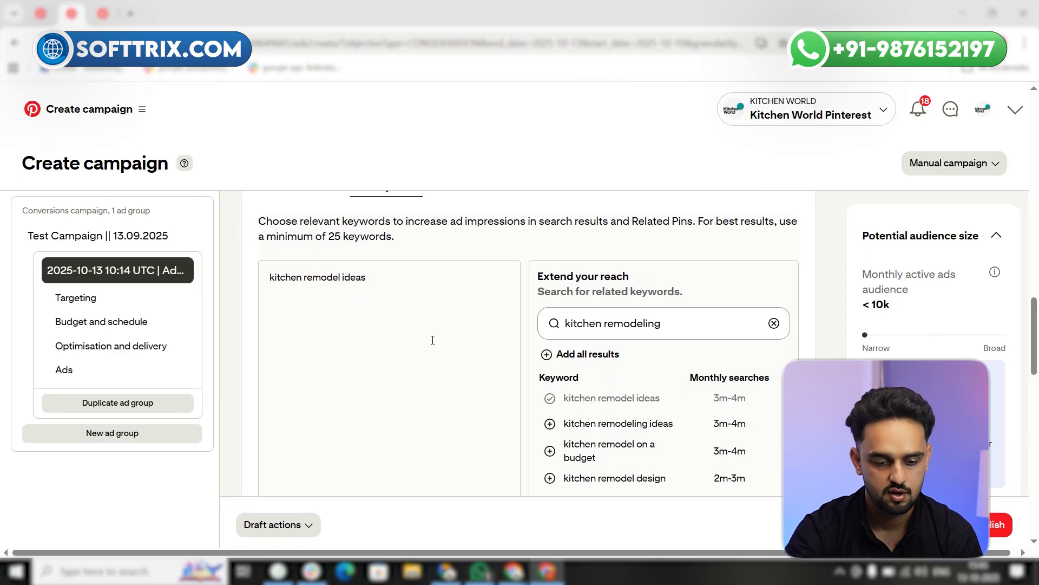
{"action": "scroll", "coordinate": [433, 340], "scroll_direction": "down", "scroll_amount": 9}
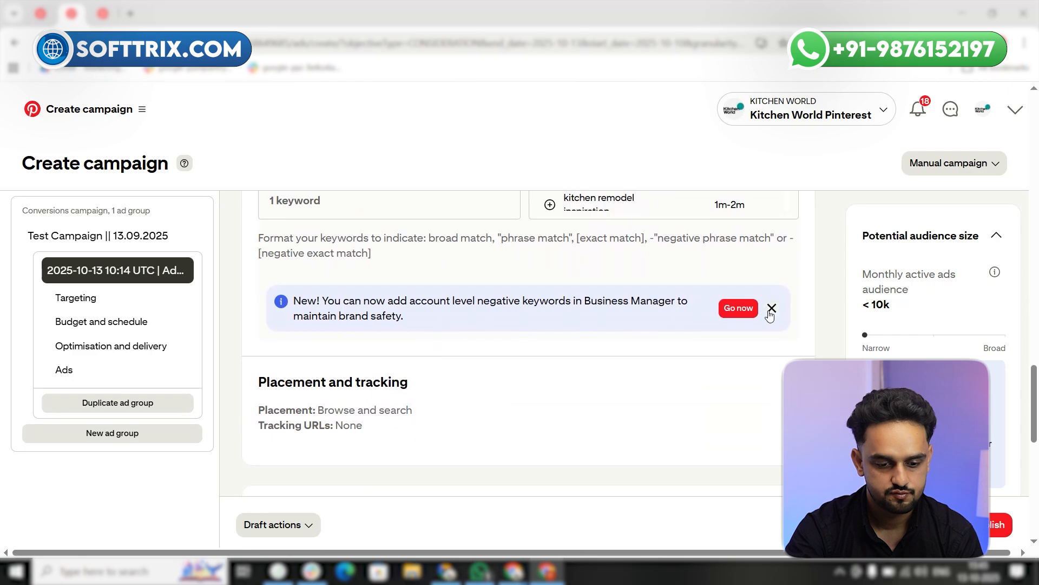
{"action": "left_click", "coordinate": [771, 309]}
Expand the placement and tracking settings and look through the placement options, keeping All (recommended)
{"action": "scroll", "coordinate": [434, 365], "scroll_direction": "down", "scroll_amount": 3}
{"action": "scroll", "coordinate": [429, 353], "scroll_direction": "up", "scroll_amount": 1}
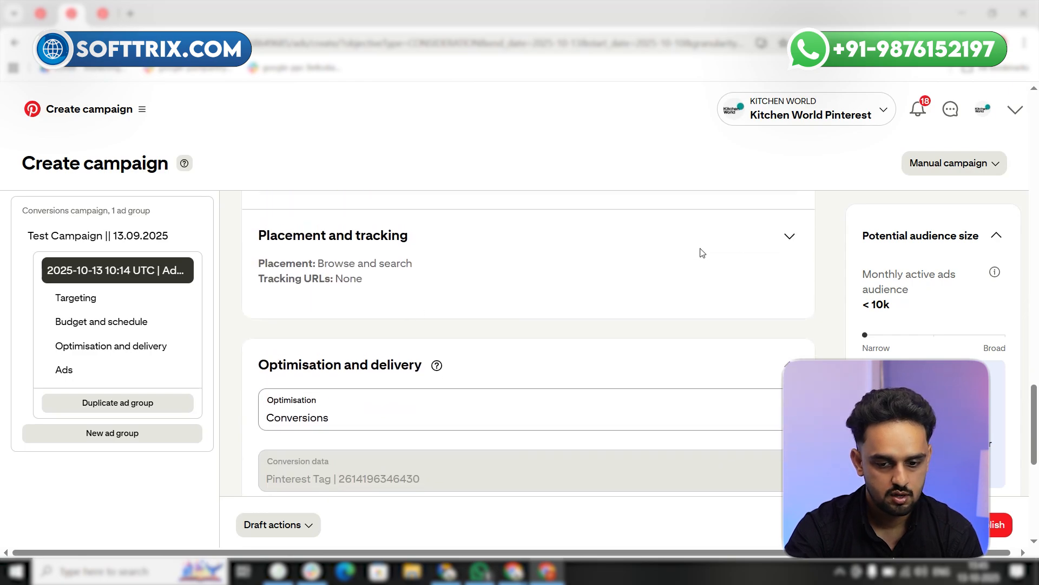
{"action": "left_click", "coordinate": [789, 237]}
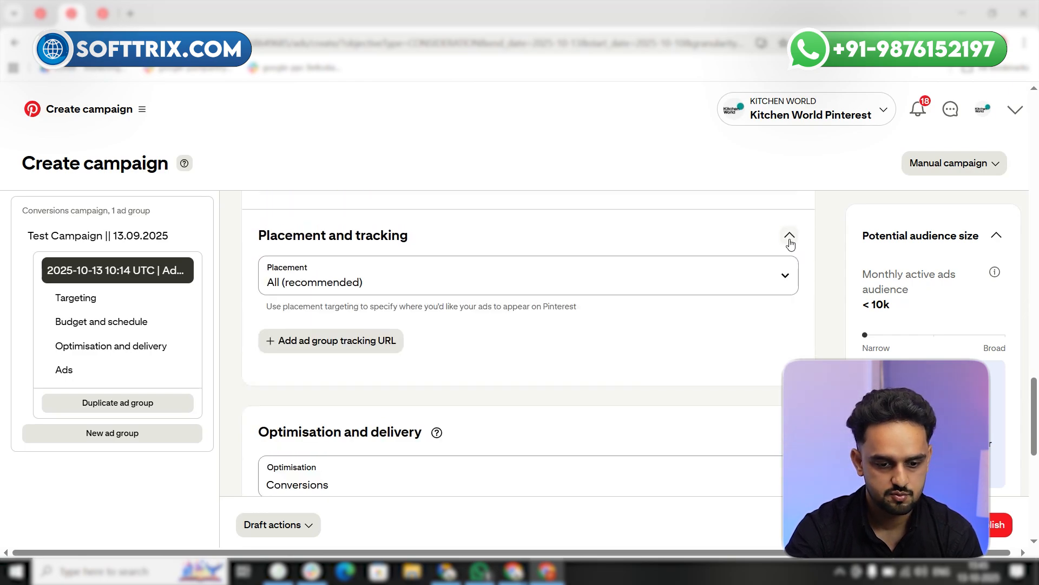
{"action": "left_click", "coordinate": [762, 291]}
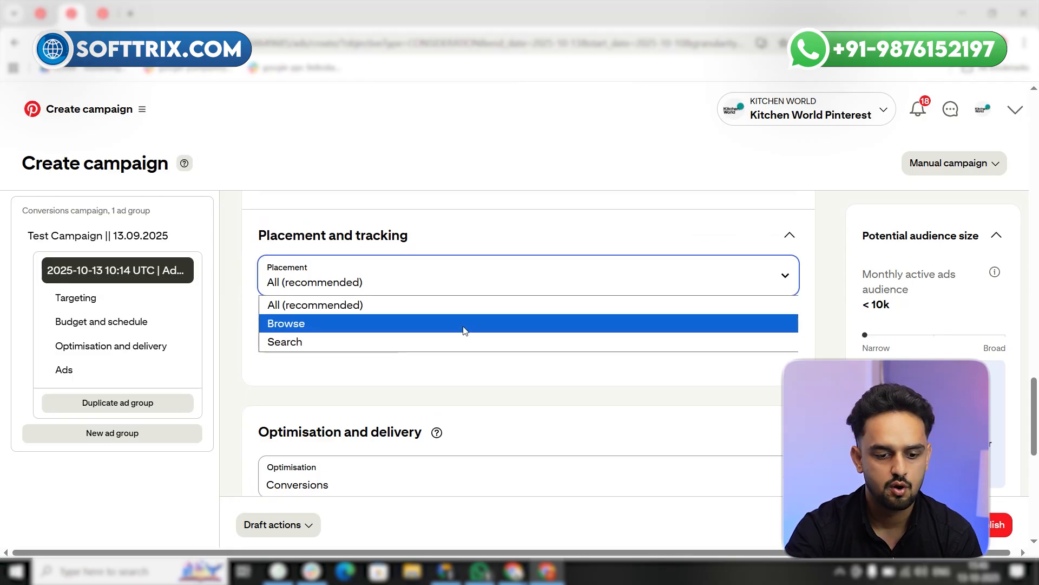
{"action": "left_click", "coordinate": [465, 373]}
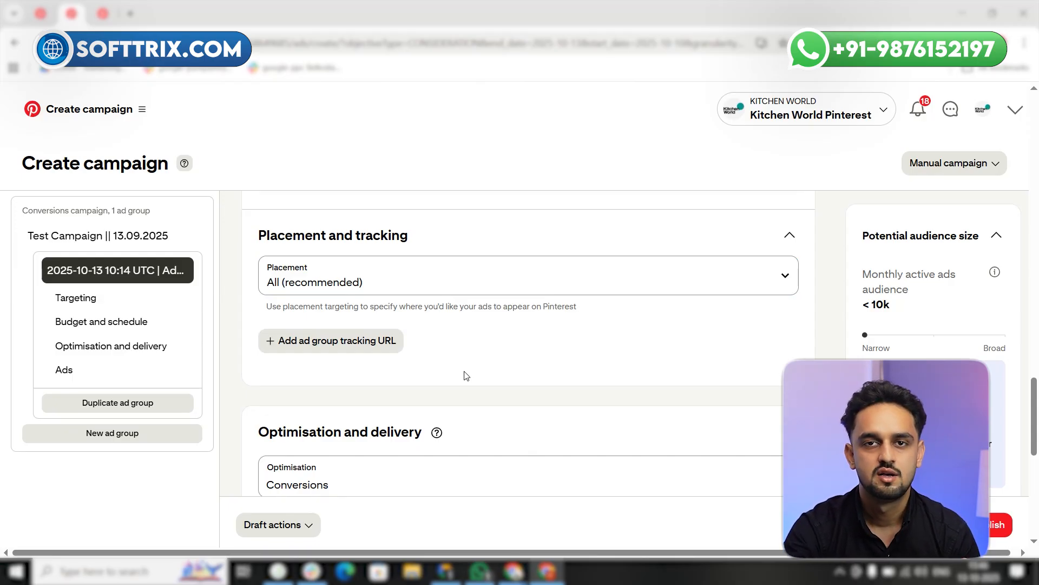
{"action": "left_click", "coordinate": [526, 288]}
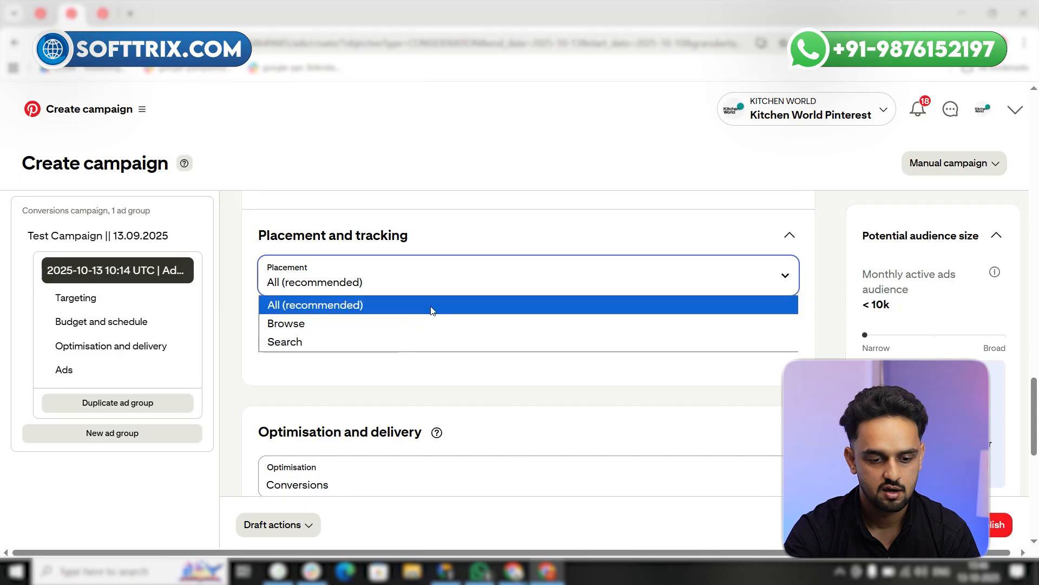
Select Conversions as the ad group's optimisation in the optimisation and delivery settings
{"action": "scroll", "coordinate": [439, 341], "scroll_direction": "down", "scroll_amount": 3}
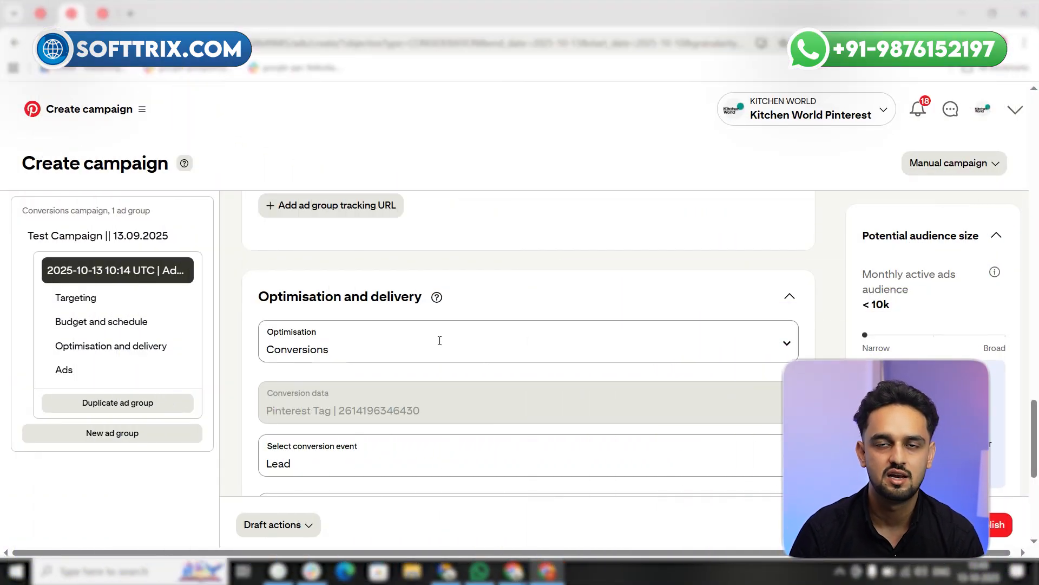
{"action": "scroll", "coordinate": [453, 331], "scroll_direction": "down", "scroll_amount": 1}
{"action": "left_click", "coordinate": [402, 286]}
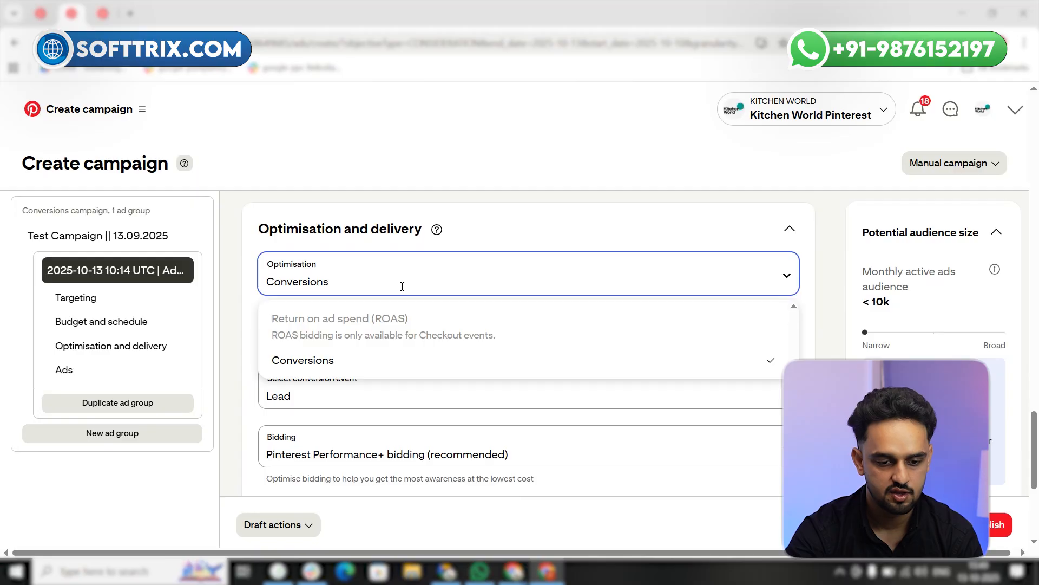
{"action": "left_click", "coordinate": [342, 360]}
{"action": "scroll", "coordinate": [378, 305], "scroll_direction": "down", "scroll_amount": 1}
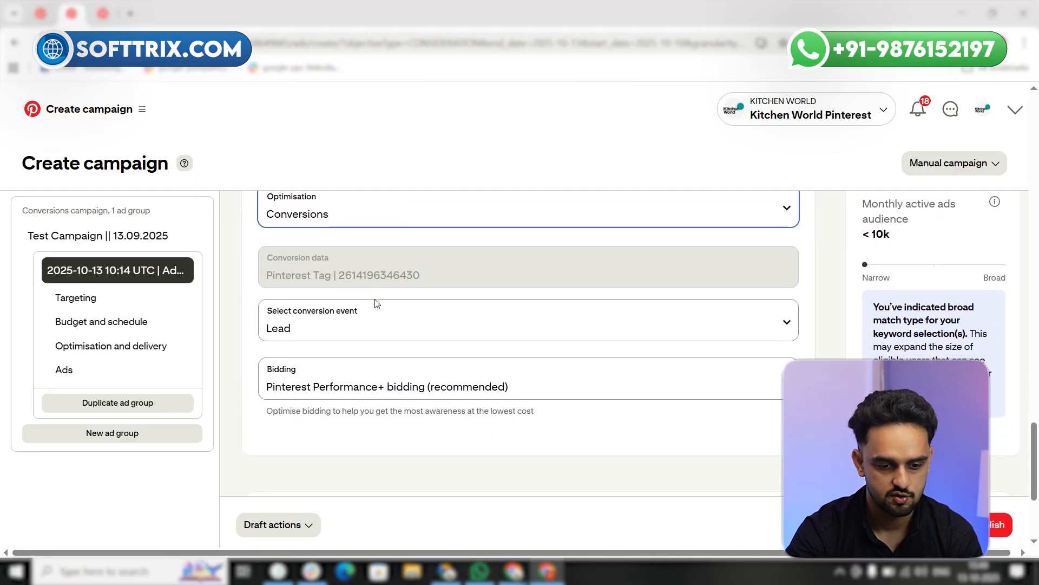
Compare the selectable conversion events with the account's events overview, keeping Lead as the ad group's conversion event
{"action": "left_click", "coordinate": [375, 324]}
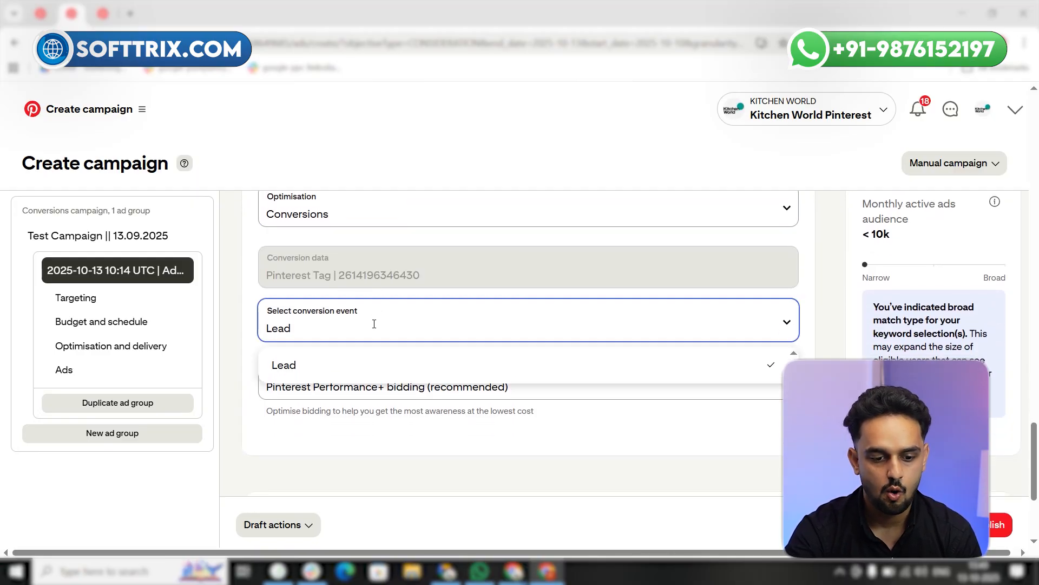
{"action": "left_click", "coordinate": [287, 429]}
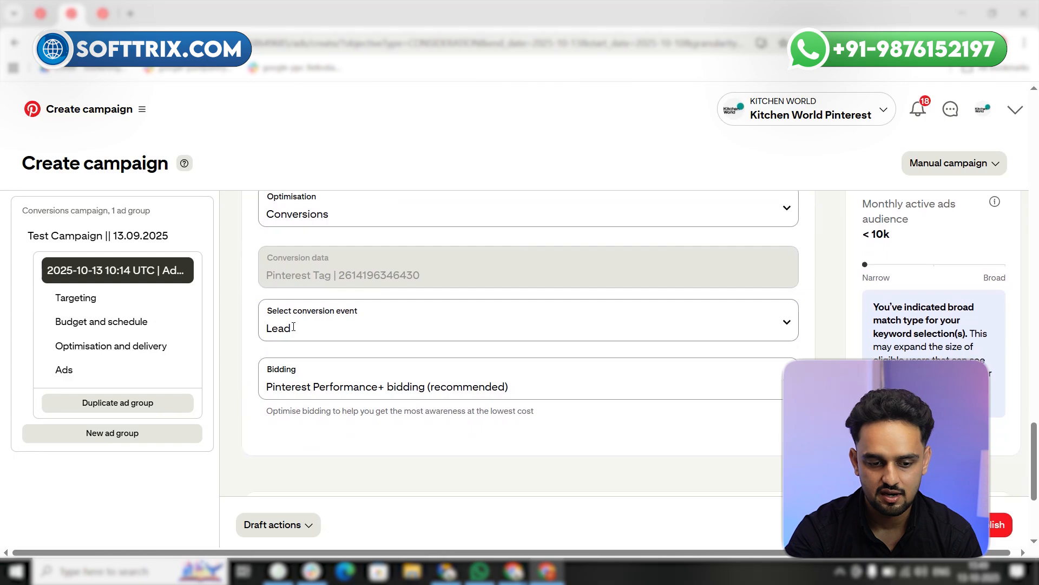
{"action": "left_click", "coordinate": [48, 13]}
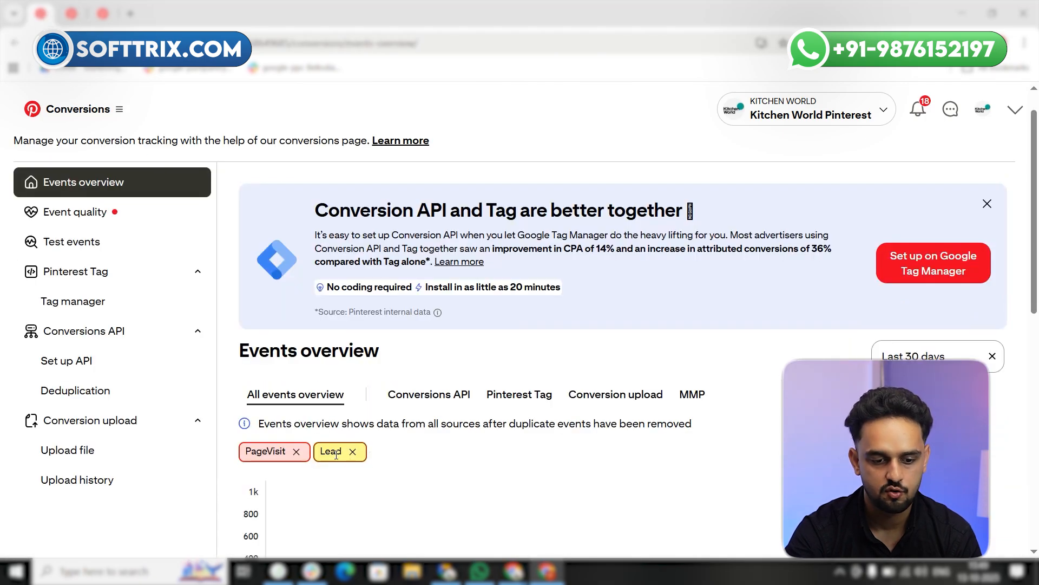
{"action": "key", "text": "ctrl+Tab"}
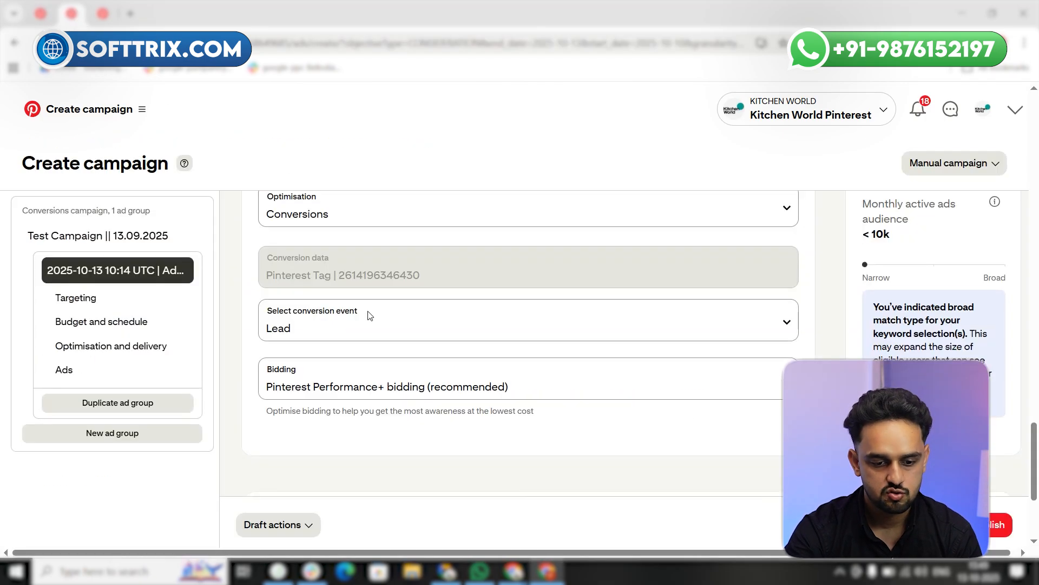
{"action": "left_click", "coordinate": [344, 334]}
{"action": "left_click", "coordinate": [375, 362]}
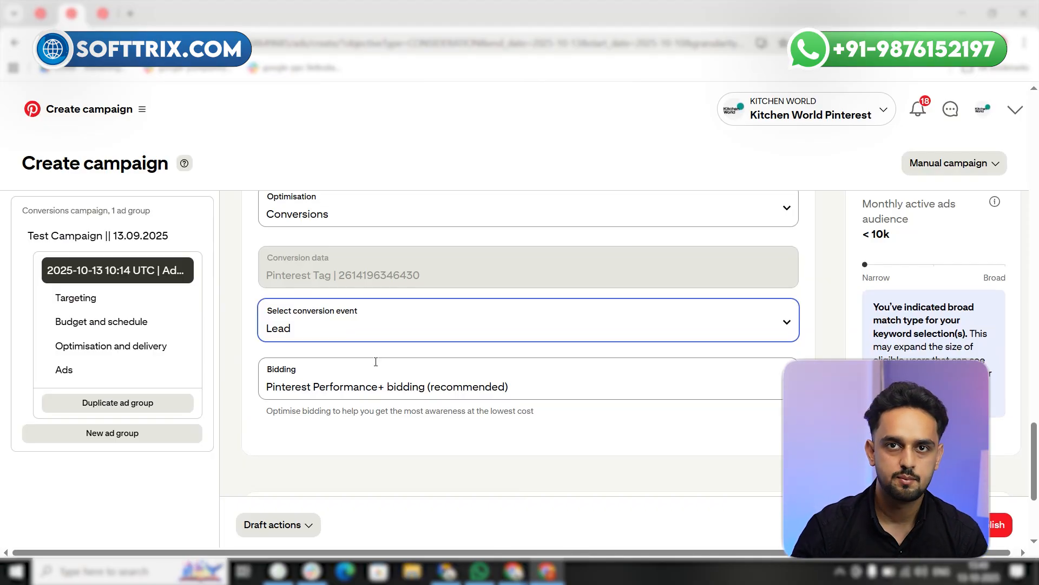
{"action": "left_click", "coordinate": [358, 331]}
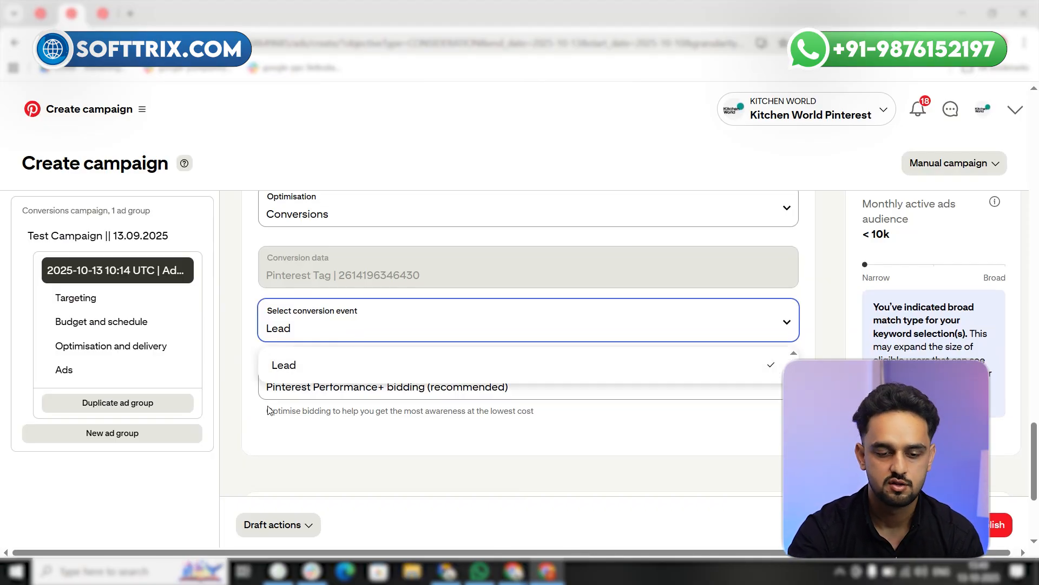
{"action": "left_click", "coordinate": [249, 428]}
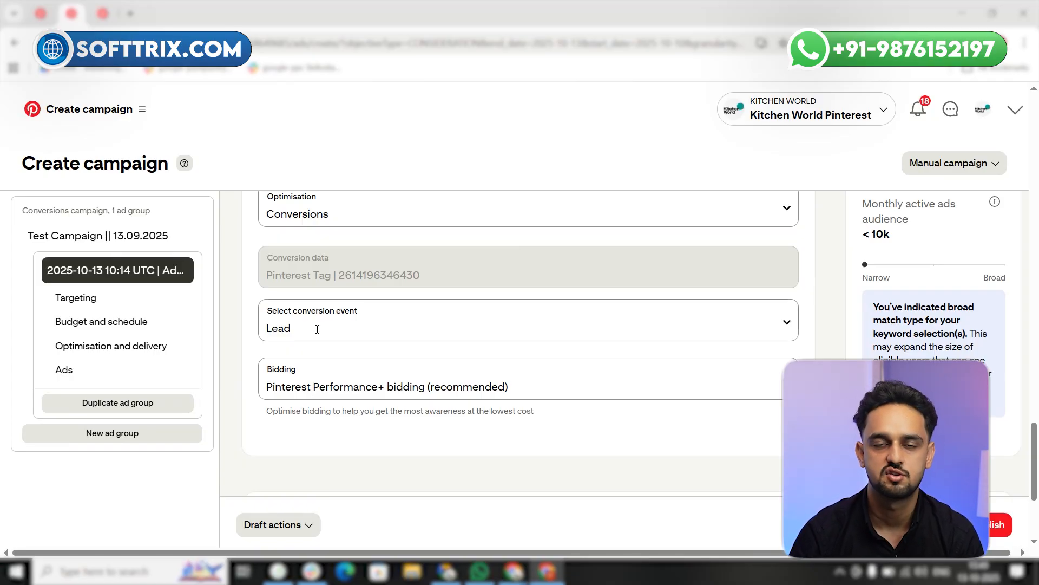
Open the Pin selection for the ad group's ads and copy the showroom video Pin's ID from the KITCHEN WORLD profile
{"action": "scroll", "coordinate": [330, 332], "scroll_direction": "down", "scroll_amount": 4}
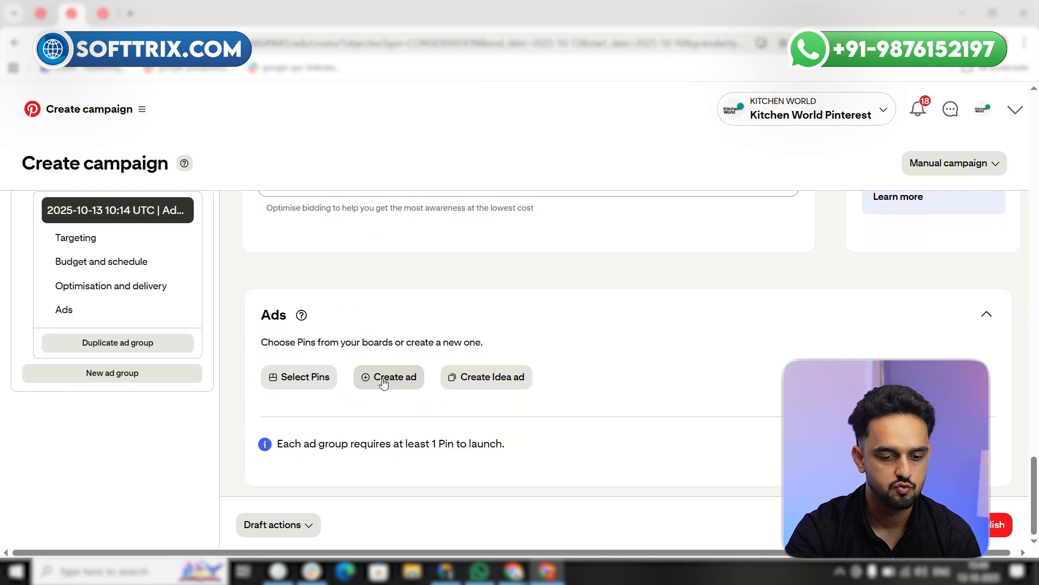
{"action": "left_click", "coordinate": [297, 381]}
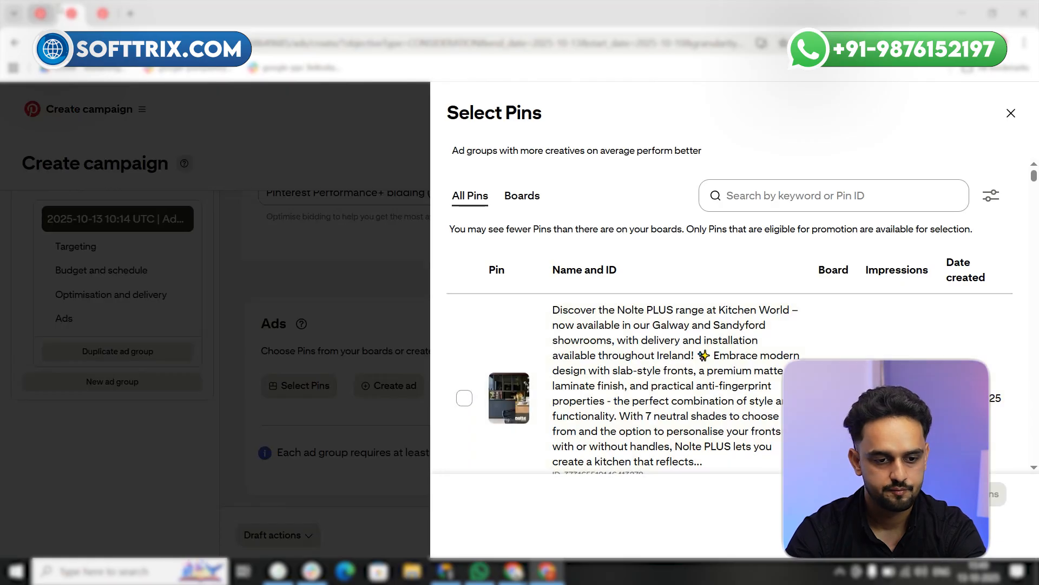
{"action": "left_click", "coordinate": [103, 14]}
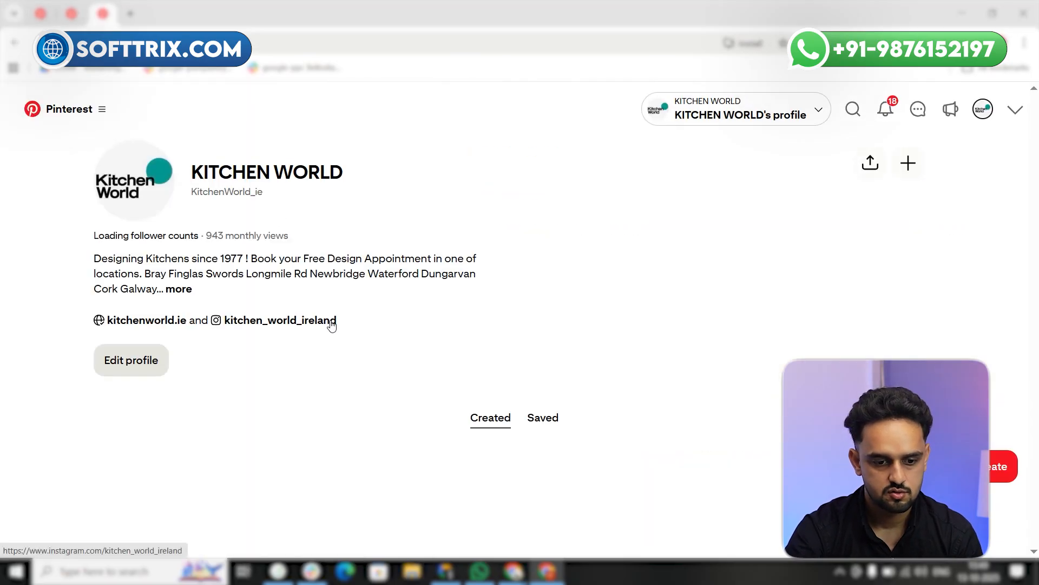
{"action": "scroll", "coordinate": [302, 325], "scroll_direction": "down", "scroll_amount": 5}
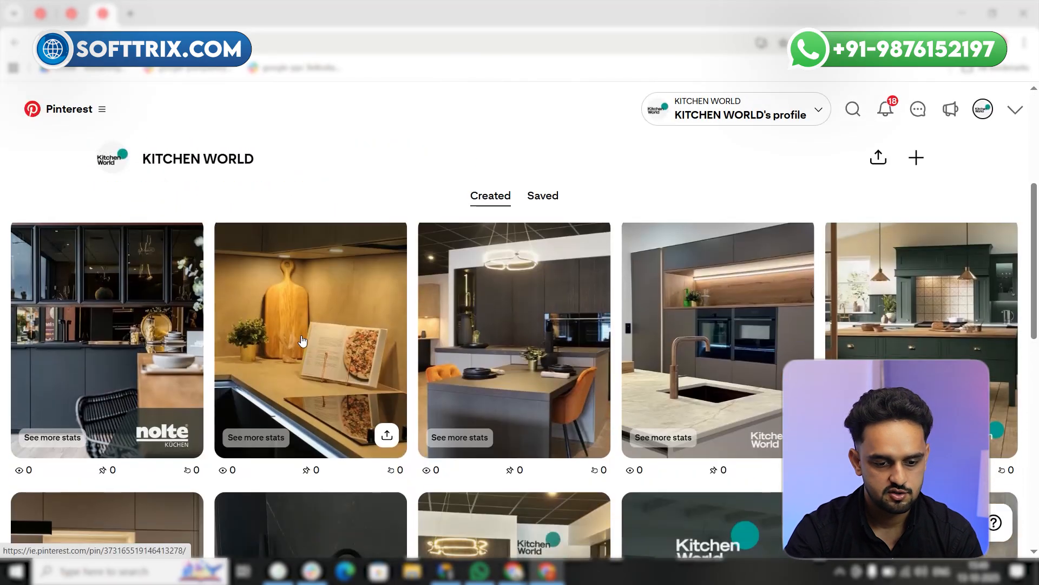
{"action": "scroll", "coordinate": [654, 395], "scroll_direction": "down", "scroll_amount": 3}
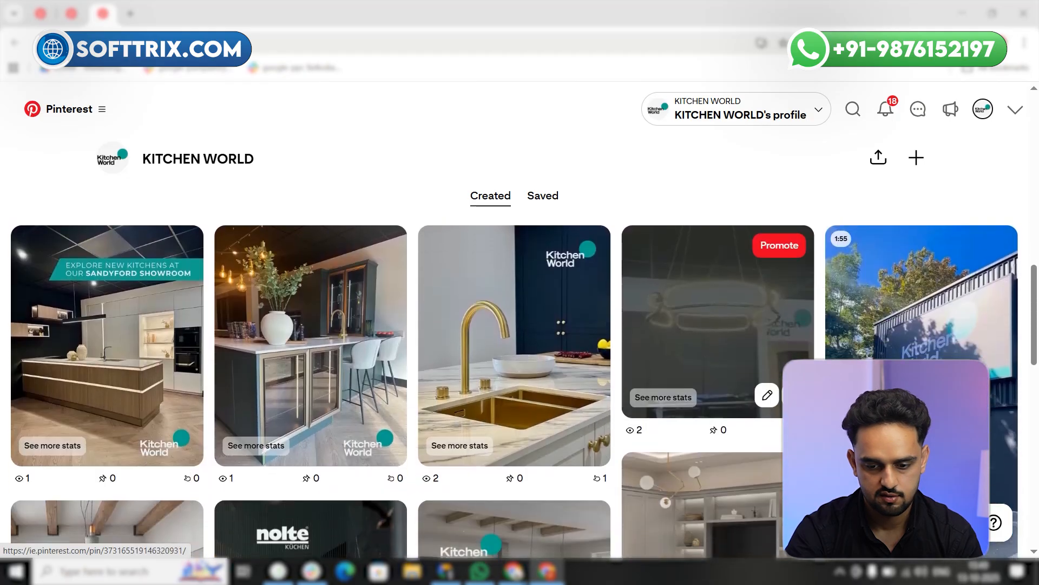
{"action": "middle_click", "coordinate": [871, 325]}
{"action": "left_click", "coordinate": [248, 6]}
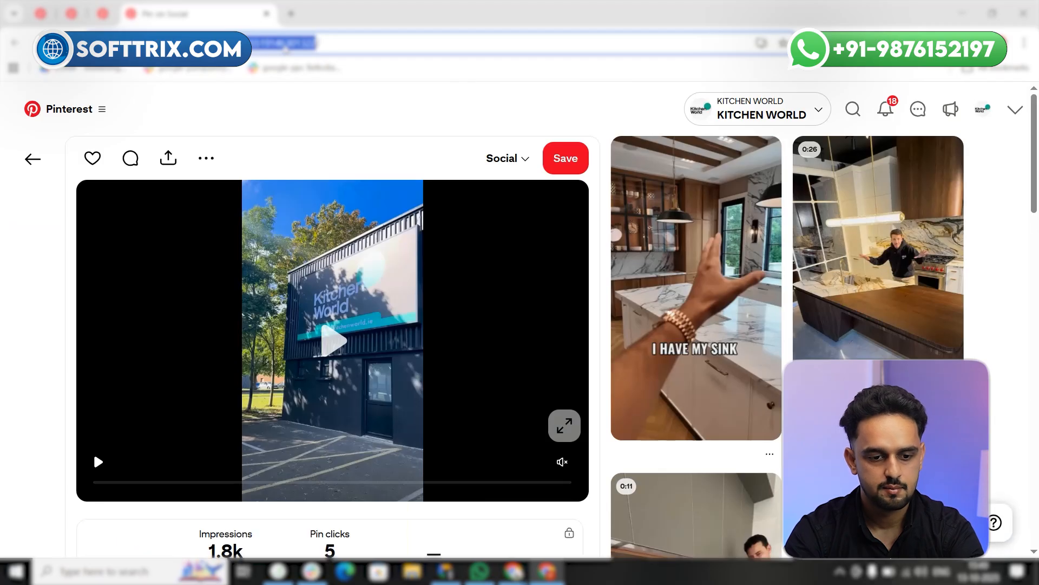
{"action": "left_click", "coordinate": [104, 14]}
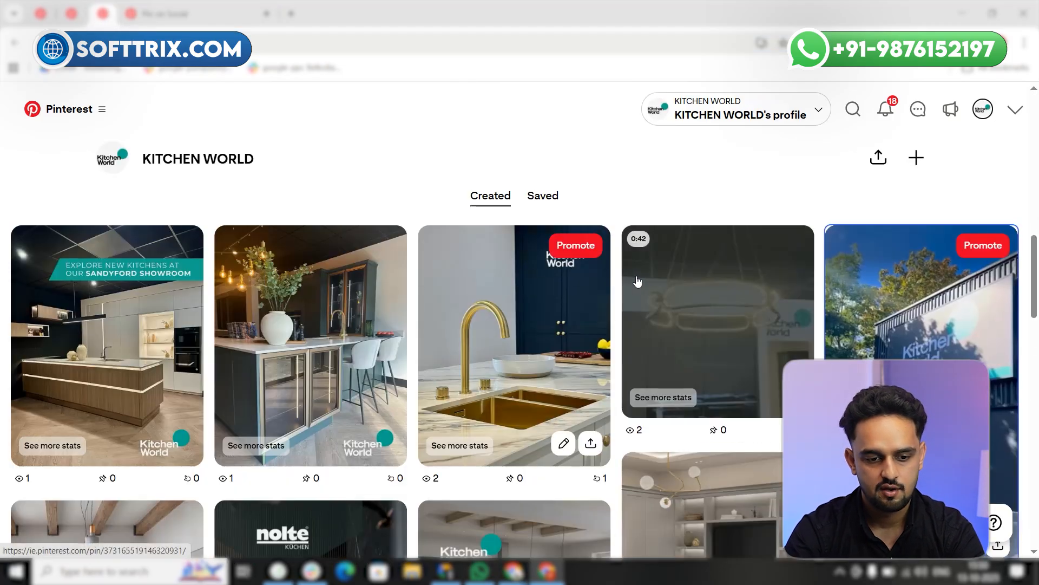
{"action": "left_click", "coordinate": [71, 15]}
{"action": "left_click", "coordinate": [753, 203]}
{"action": "key", "text": "ctrl+v"}
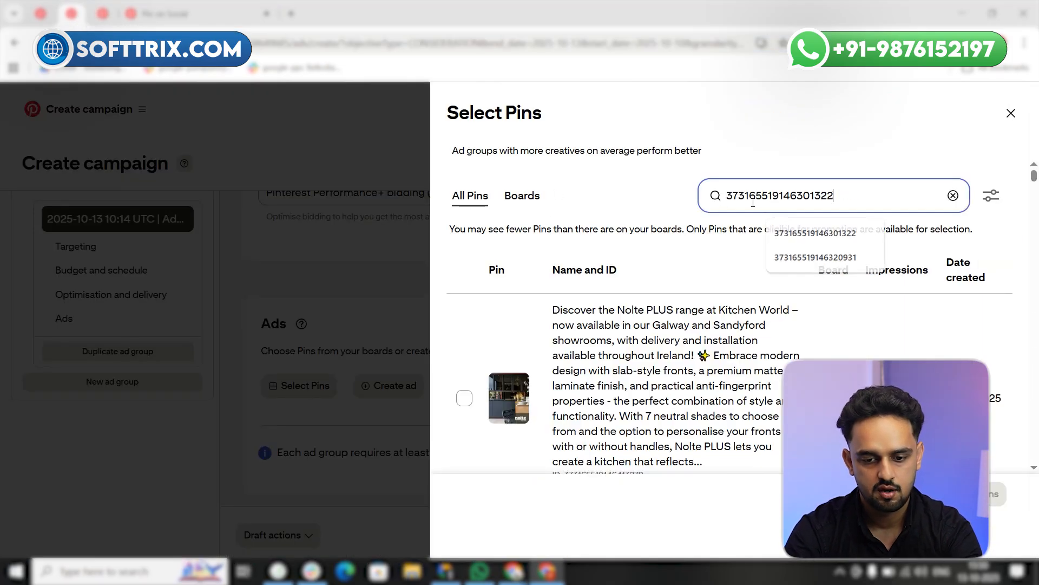
{"action": "key", "text": "Return"}
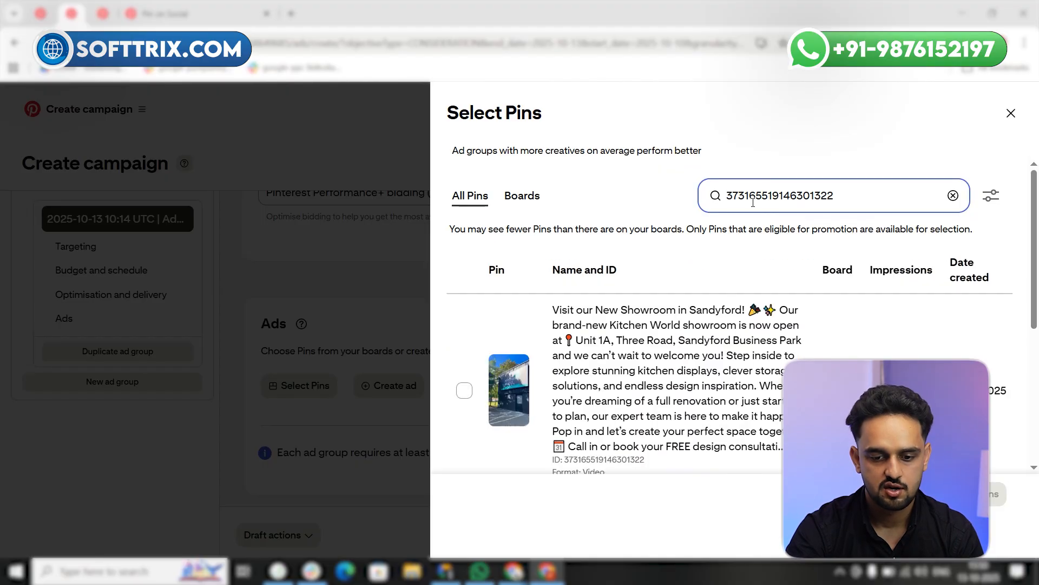
{"action": "left_click", "coordinate": [464, 391]}
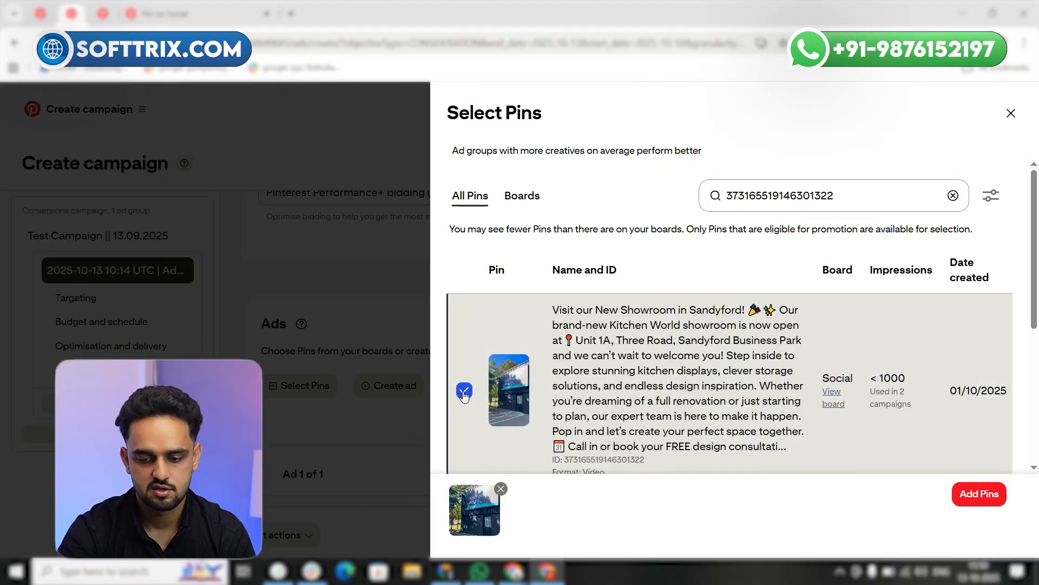
Add the selected Sandyford showroom video Pin to the ad group and review its ad details and call to action
{"action": "left_click", "coordinate": [968, 493]}
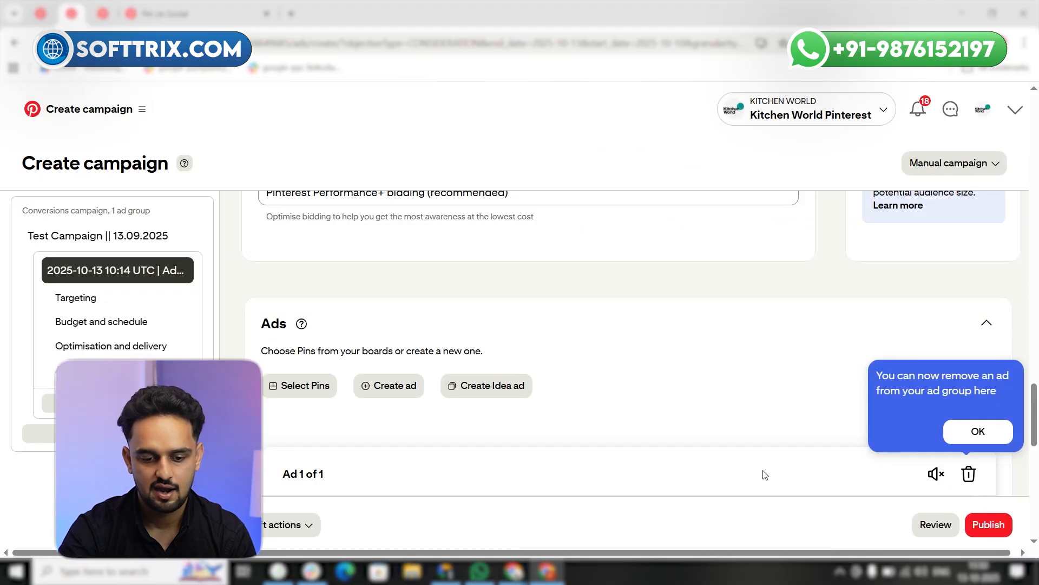
{"action": "left_click", "coordinate": [977, 431]}
{"action": "scroll", "coordinate": [668, 427], "scroll_direction": "down", "scroll_amount": 7}
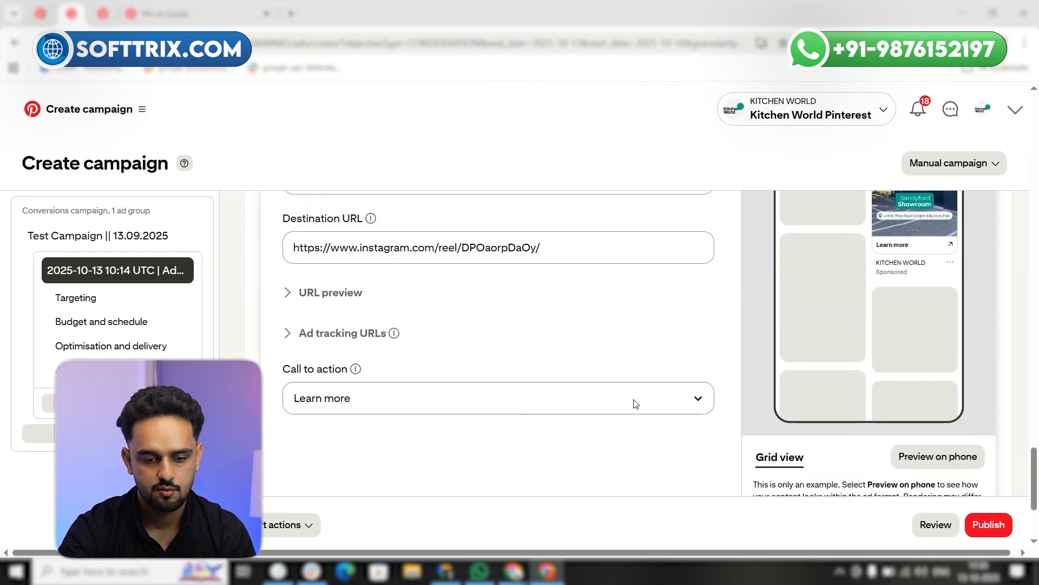
{"action": "scroll", "coordinate": [739, 325], "scroll_direction": "up", "scroll_amount": 3}
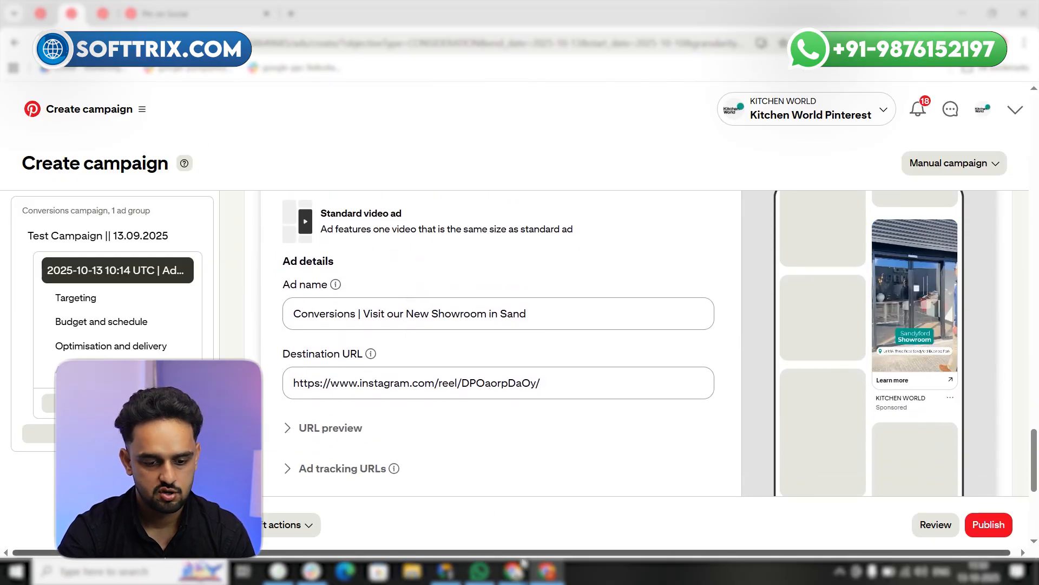
Replace the ad's destination URL with the Kitchen World website address, copied from the other browser window
{"action": "mouse_move", "coordinate": [514, 571]}
{"action": "left_click", "coordinate": [504, 504]}
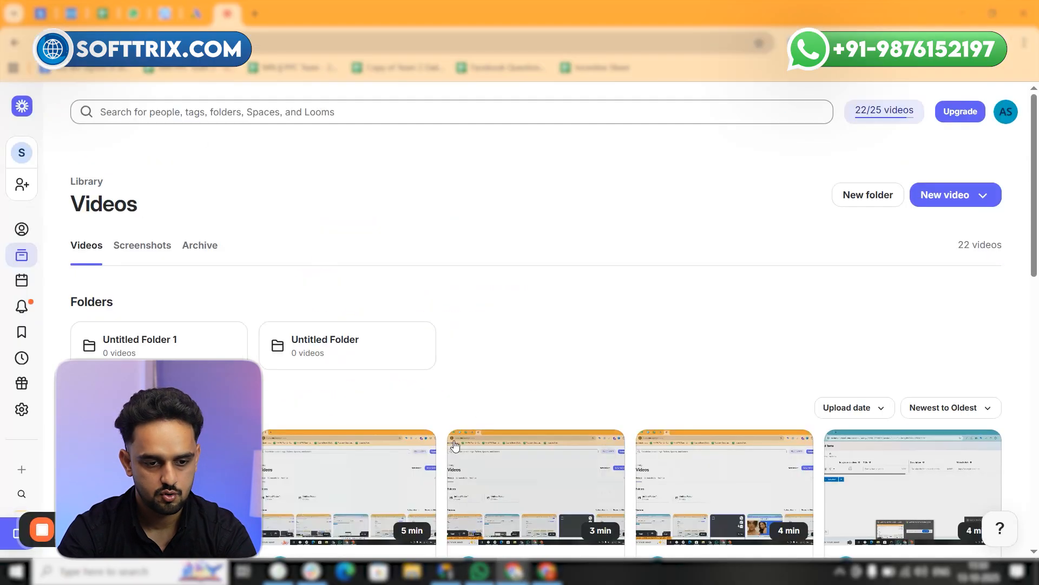
{"action": "key", "text": "ctrl+t"}
{"action": "type", "text": "ki"}
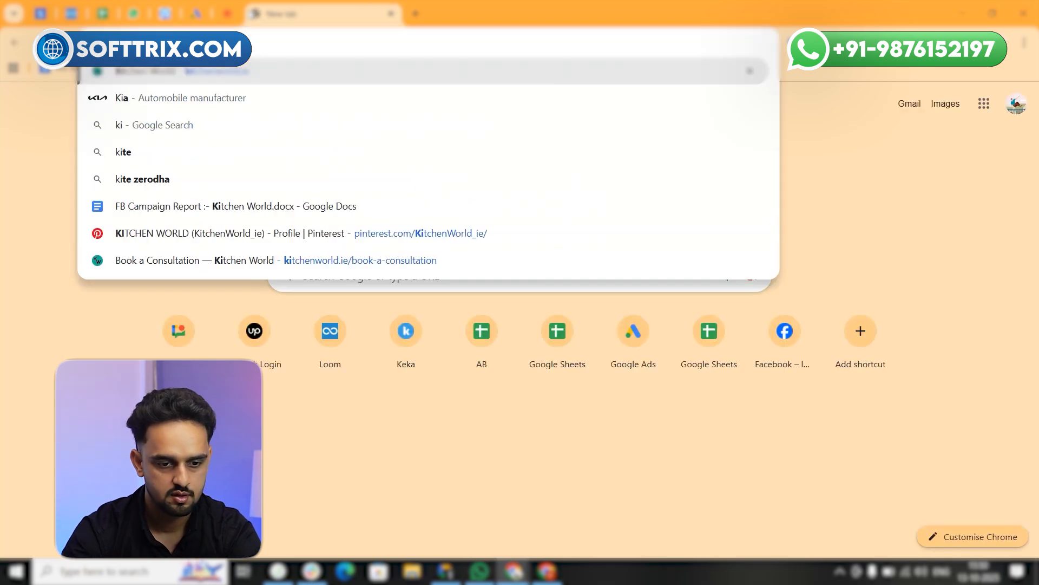
{"action": "key", "text": "Right"}
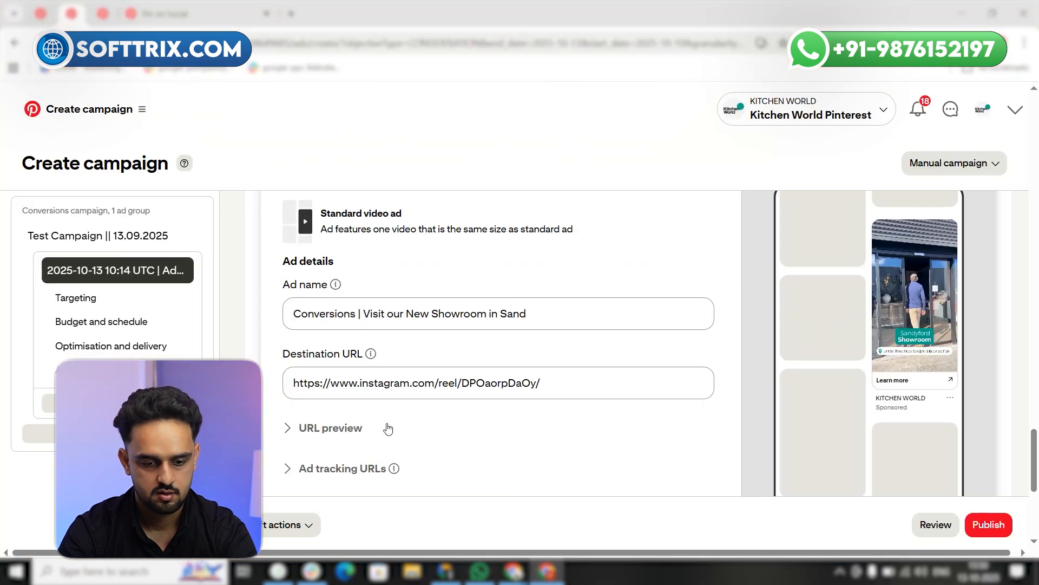
{"action": "double_click", "coordinate": [386, 383]}
{"action": "key", "text": "ctrl+a"}
{"action": "type", "text": "https://www.kitchenworld.ie/"}
{"action": "scroll", "coordinate": [882, 536], "scroll_direction": "down", "scroll_amount": 6}
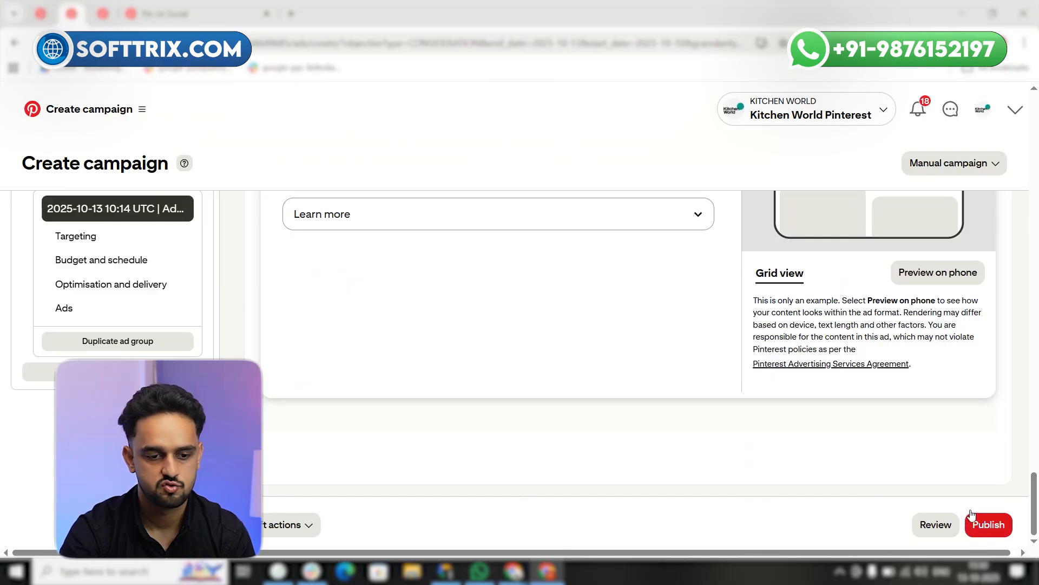
Go to the Kitchen World account overview and open the campaign-level ad reporting from there
{"action": "left_click", "coordinate": [144, 110]}
{"action": "left_click", "coordinate": [378, 230]}
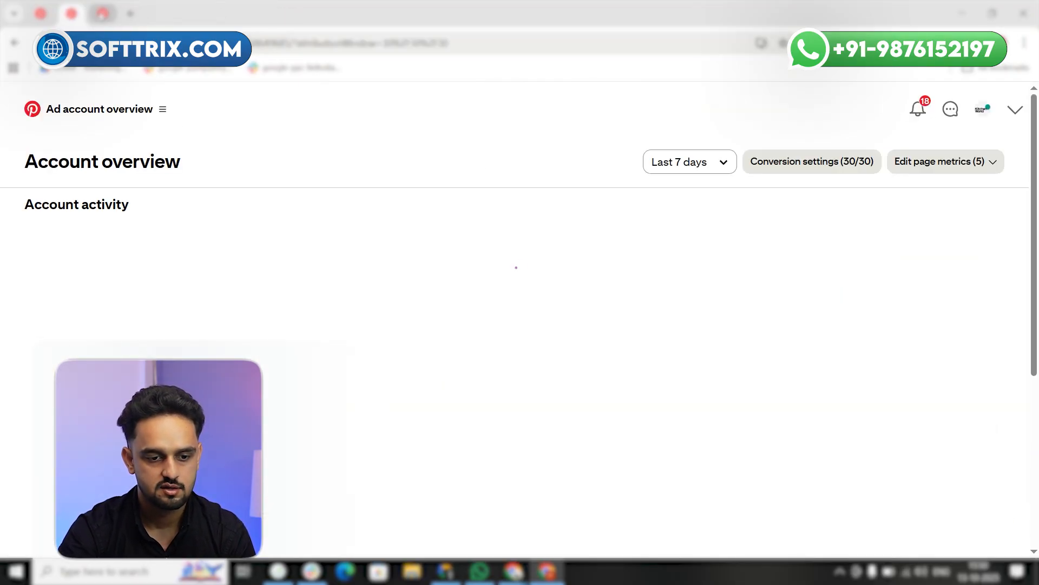
{"action": "scroll", "coordinate": [414, 354], "scroll_direction": "down", "scroll_amount": 2}
{"action": "scroll", "coordinate": [358, 397], "scroll_direction": "up", "scroll_amount": 4}
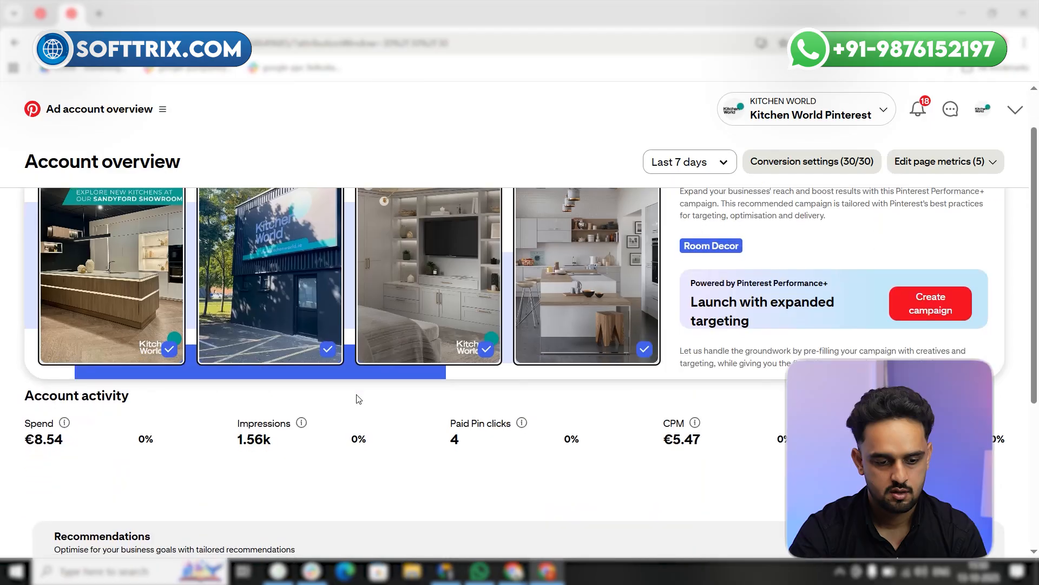
{"action": "scroll", "coordinate": [244, 373], "scroll_direction": "down", "scroll_amount": 4}
{"action": "left_click", "coordinate": [192, 437]}
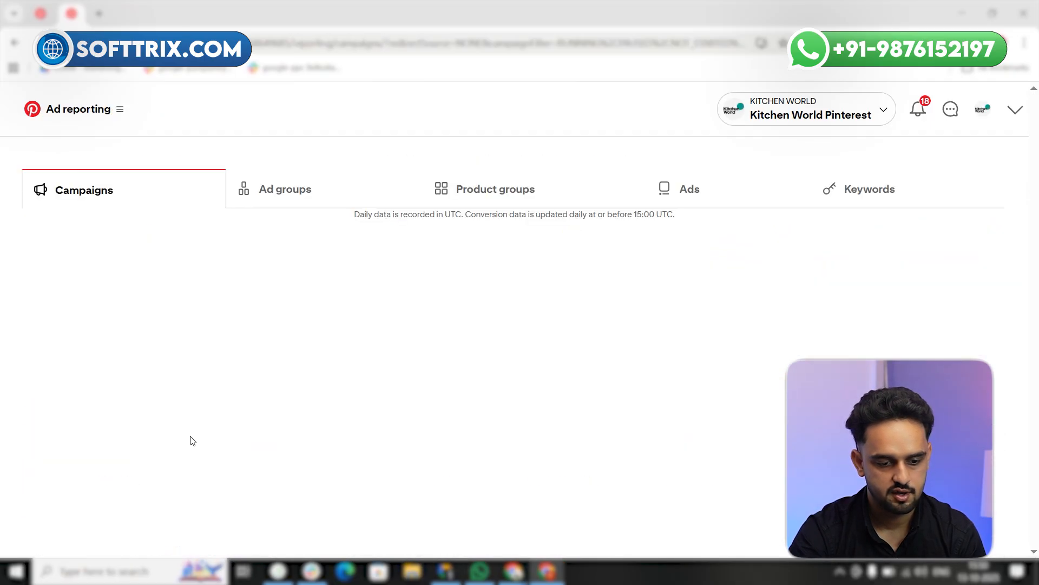
Examine the campaign "Website || Kitchenworld || 10.10.2025" across the reporting columns, from spend and results to budget and start date
{"action": "scroll", "coordinate": [249, 422], "scroll_direction": "down", "scroll_amount": 5}
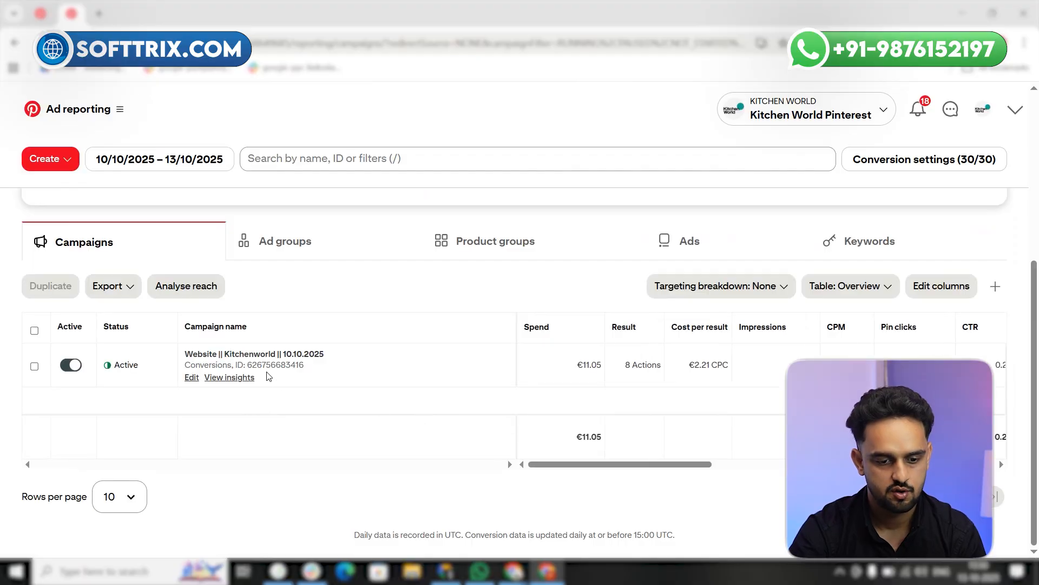
{"action": "left_click_drag", "start_coordinate": [555, 469], "coordinate": [508, 481]}
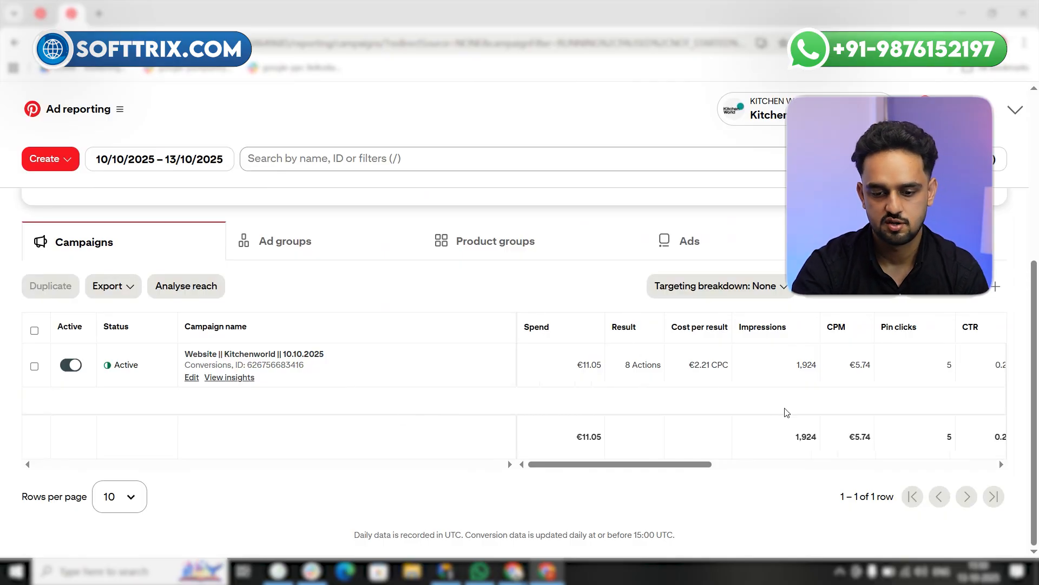
{"action": "left_click_drag", "start_coordinate": [616, 467], "coordinate": [861, 465]}
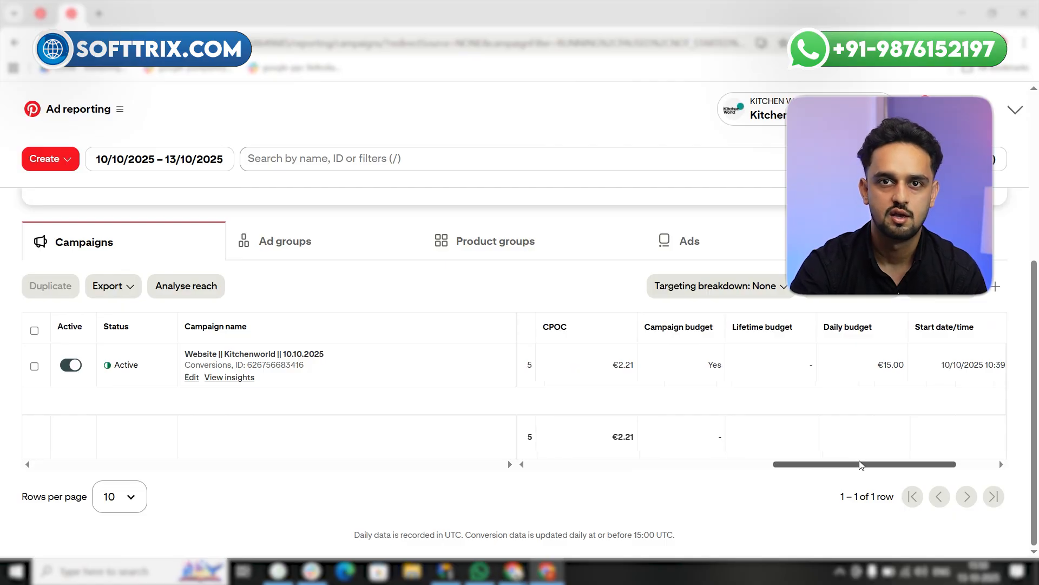
{"action": "left_click_drag", "start_coordinate": [860, 464], "coordinate": [616, 479]}
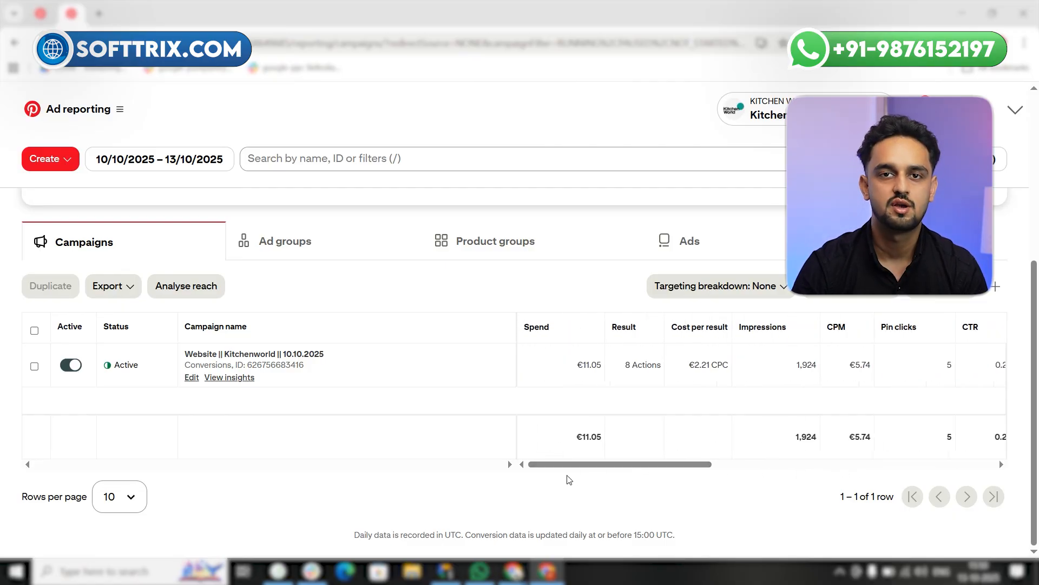